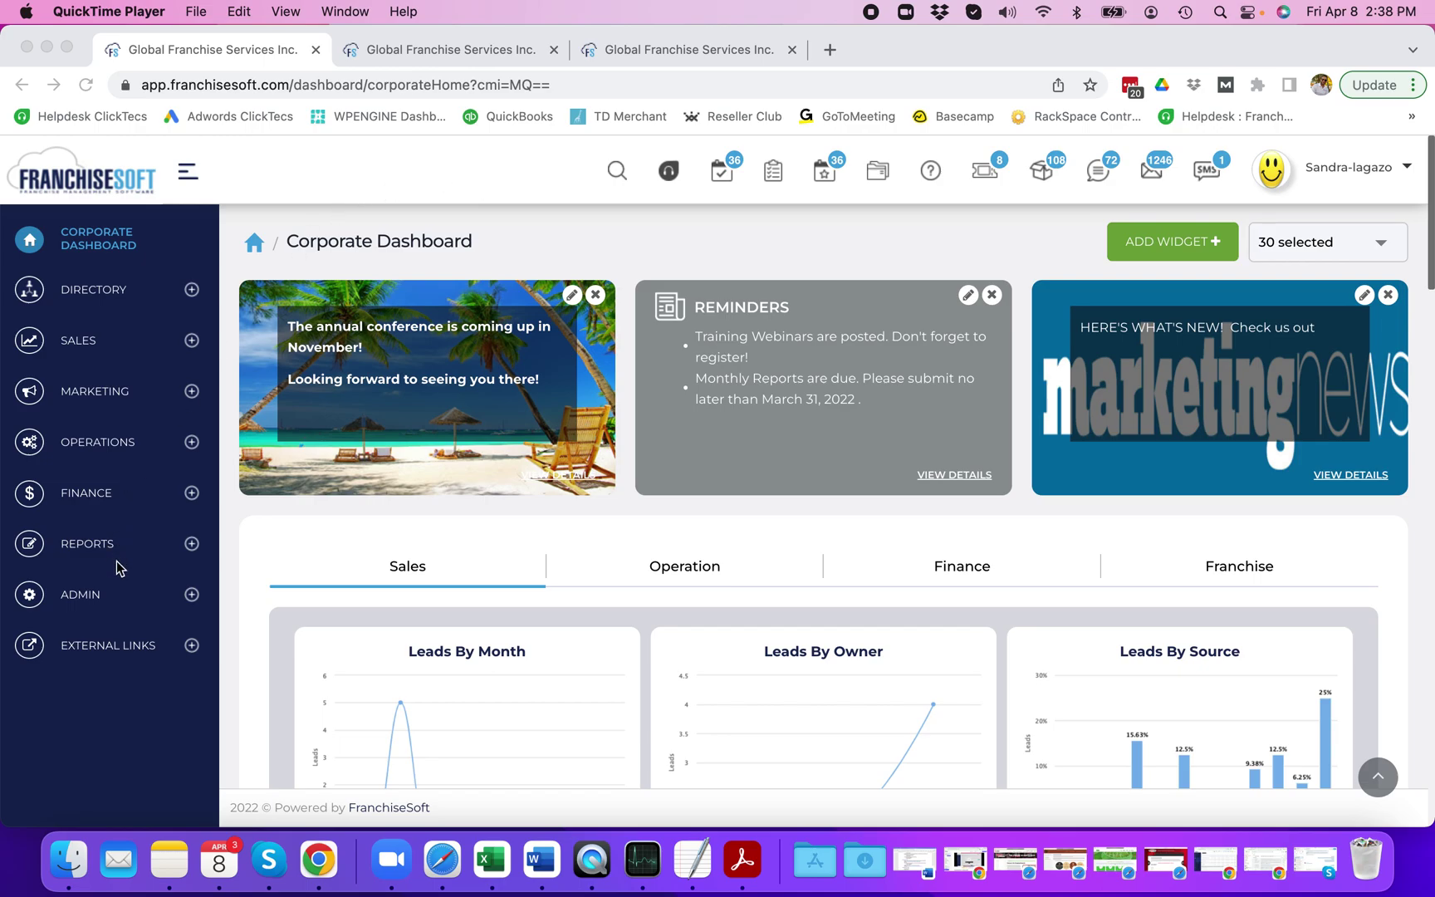
# Open FDD Management from the FD setup area of the sales administration settings.
pyautogui.click(162, 603)
pyautogui.click(193, 598)
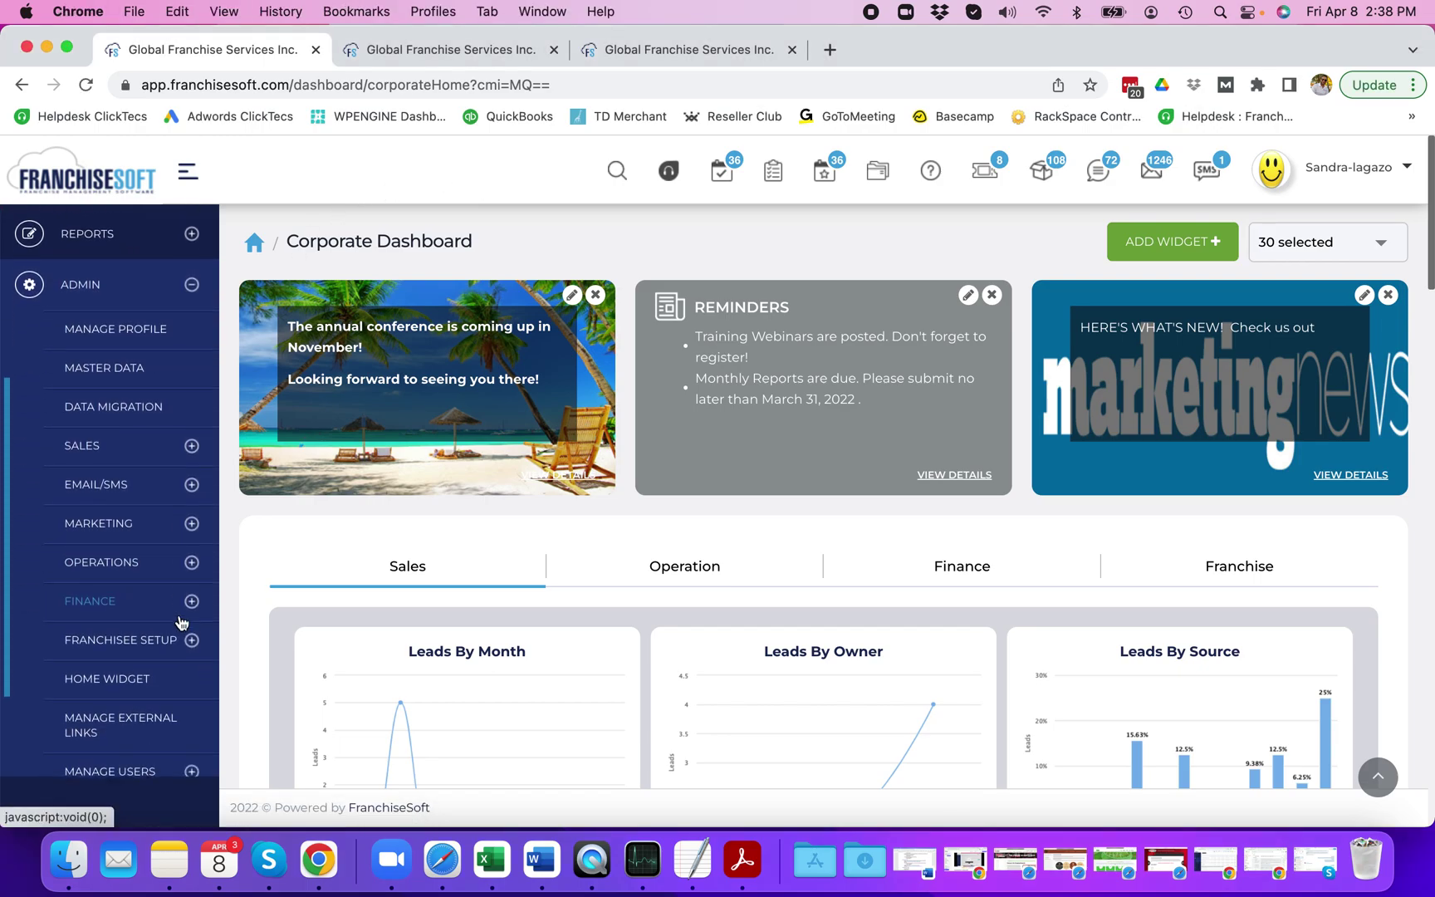
pyautogui.click(194, 440)
pyautogui.click(120, 480)
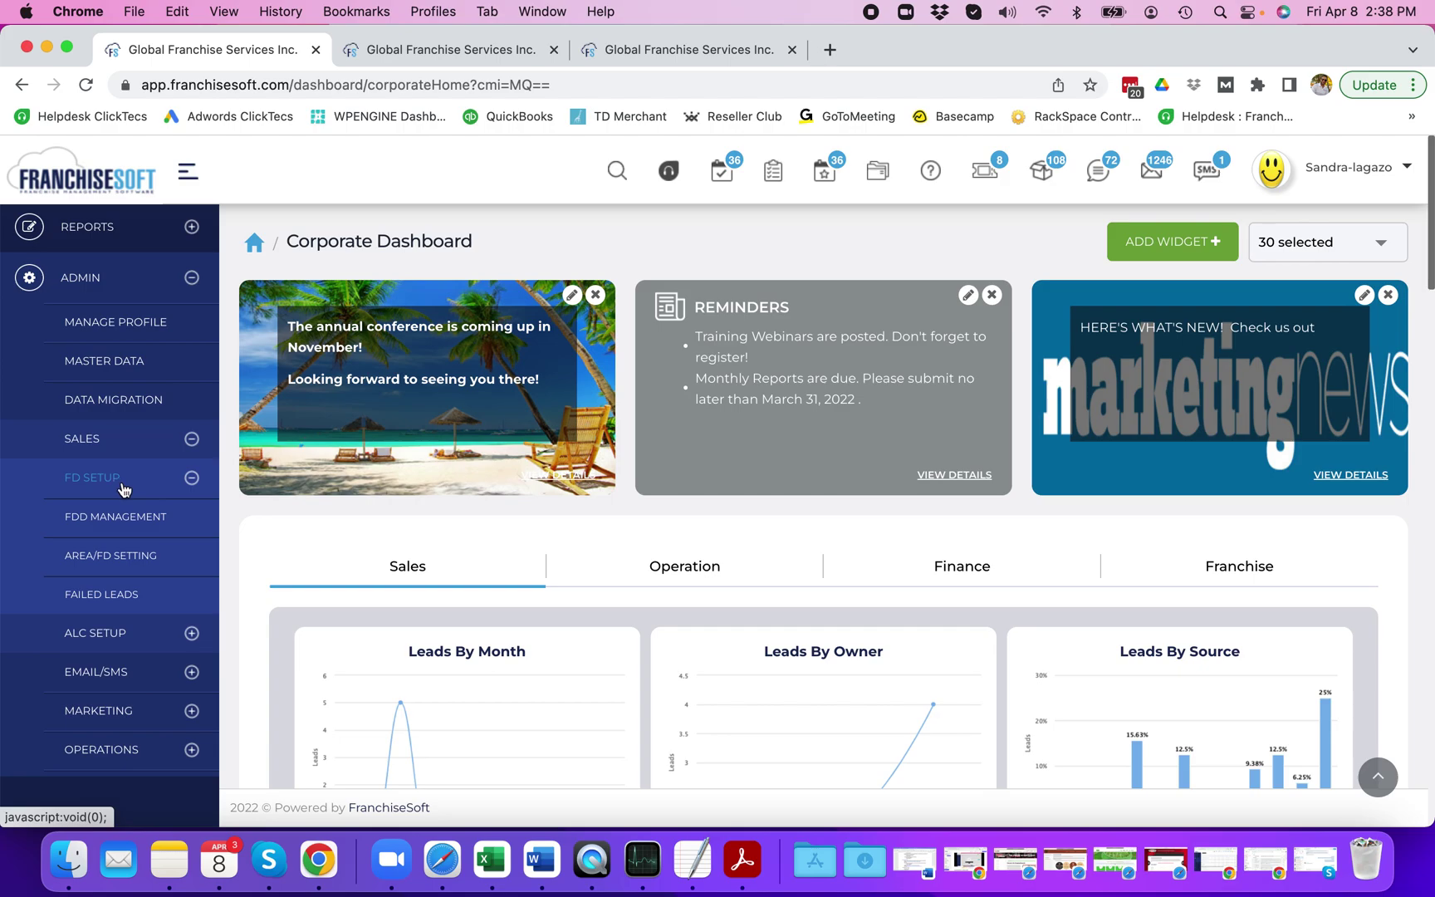
pyautogui.click(109, 518)
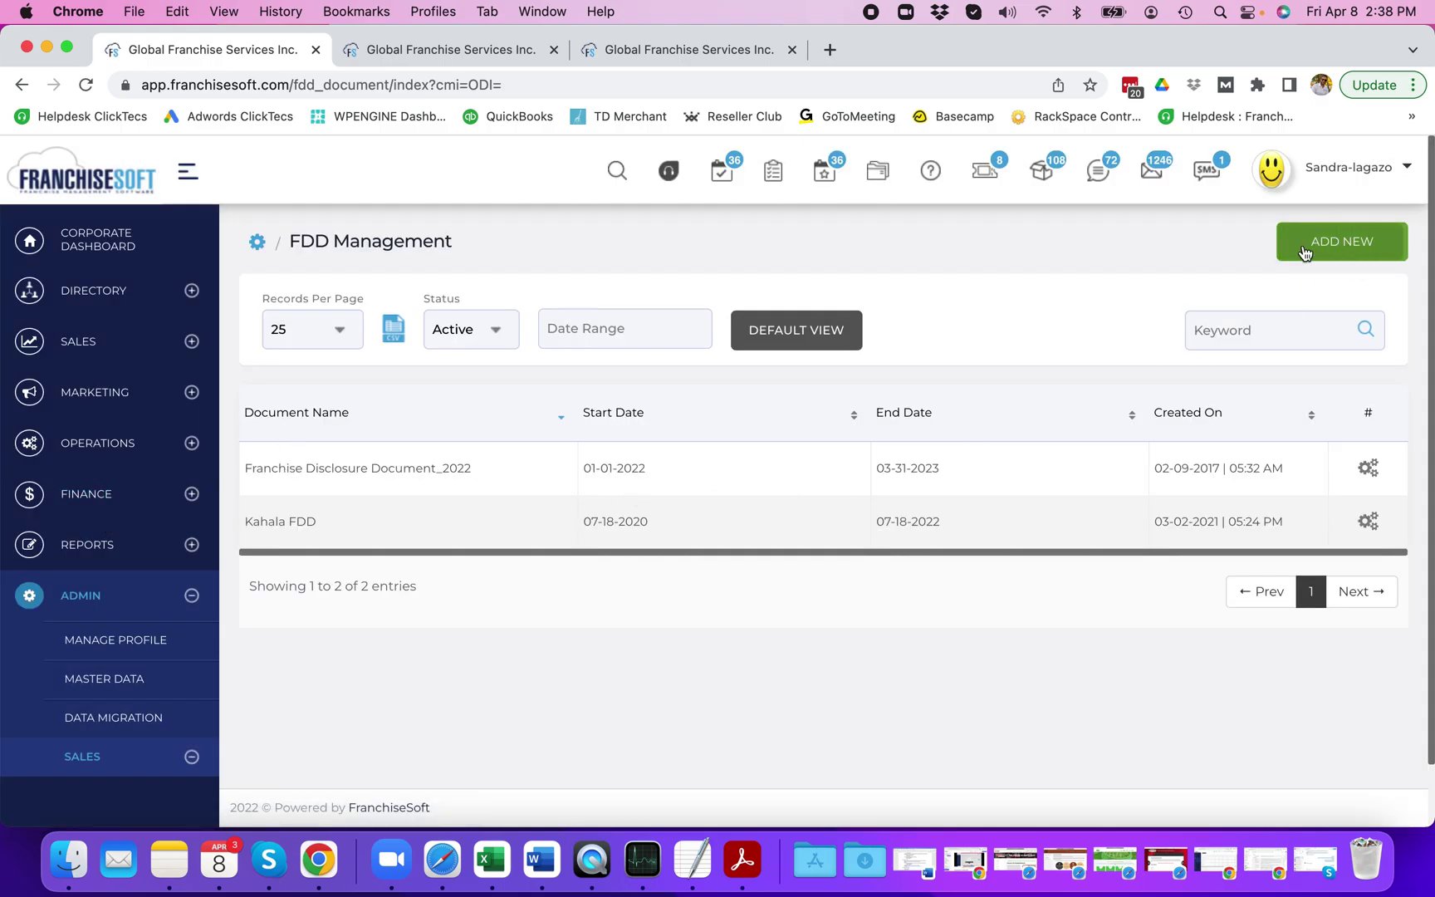
# Open Franchise Disclosure Document_2022 for editing and review its download limit and start date.
pyautogui.click(1370, 469)
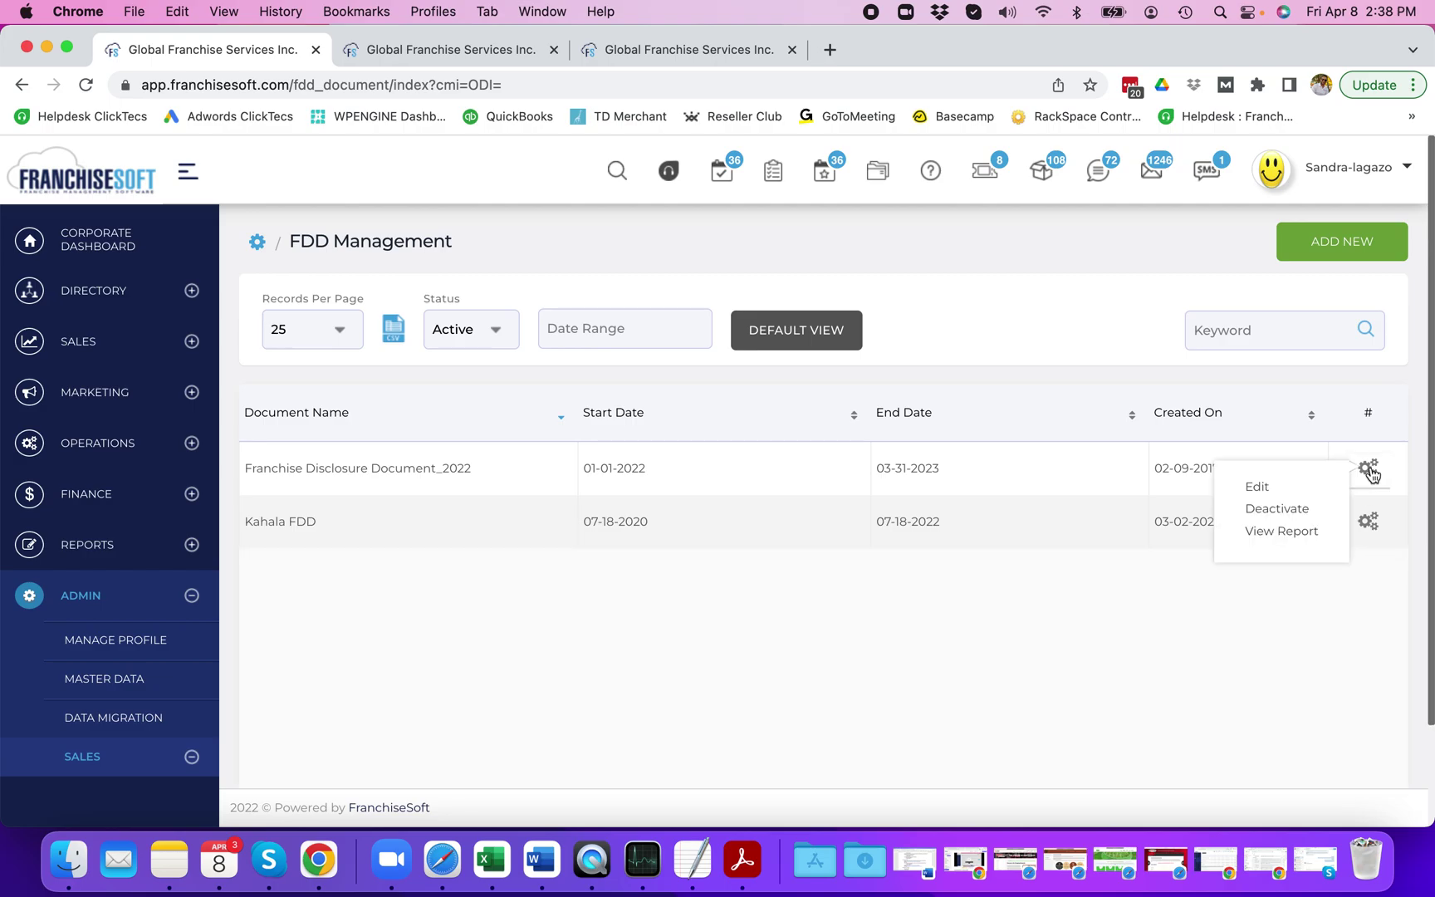
pyautogui.click(1257, 487)
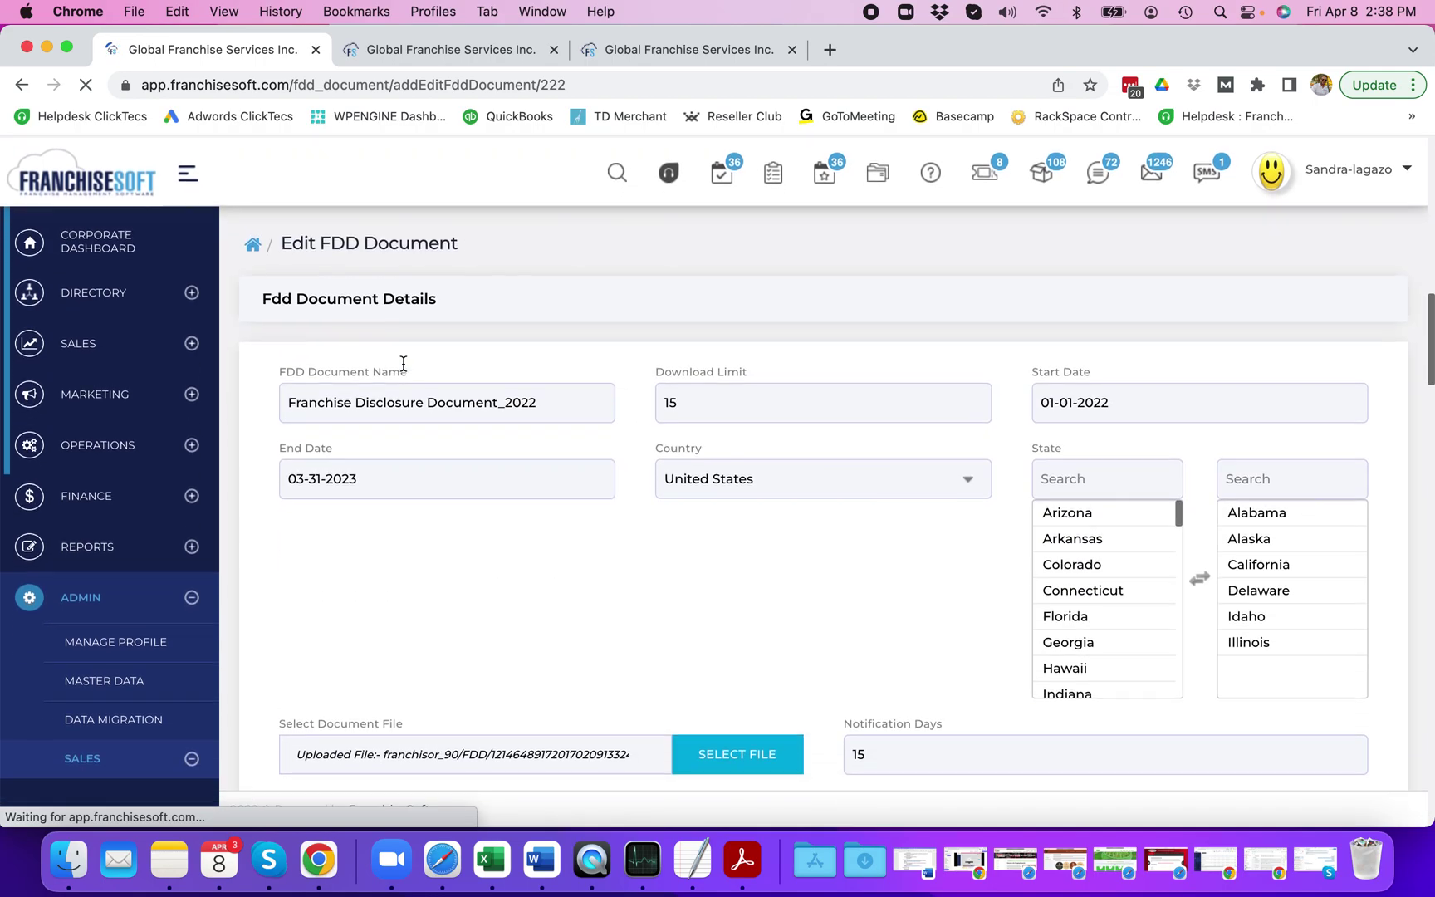
pyautogui.click(665, 401)
pyautogui.moveTo(665, 401); pyautogui.dragTo(686, 399)
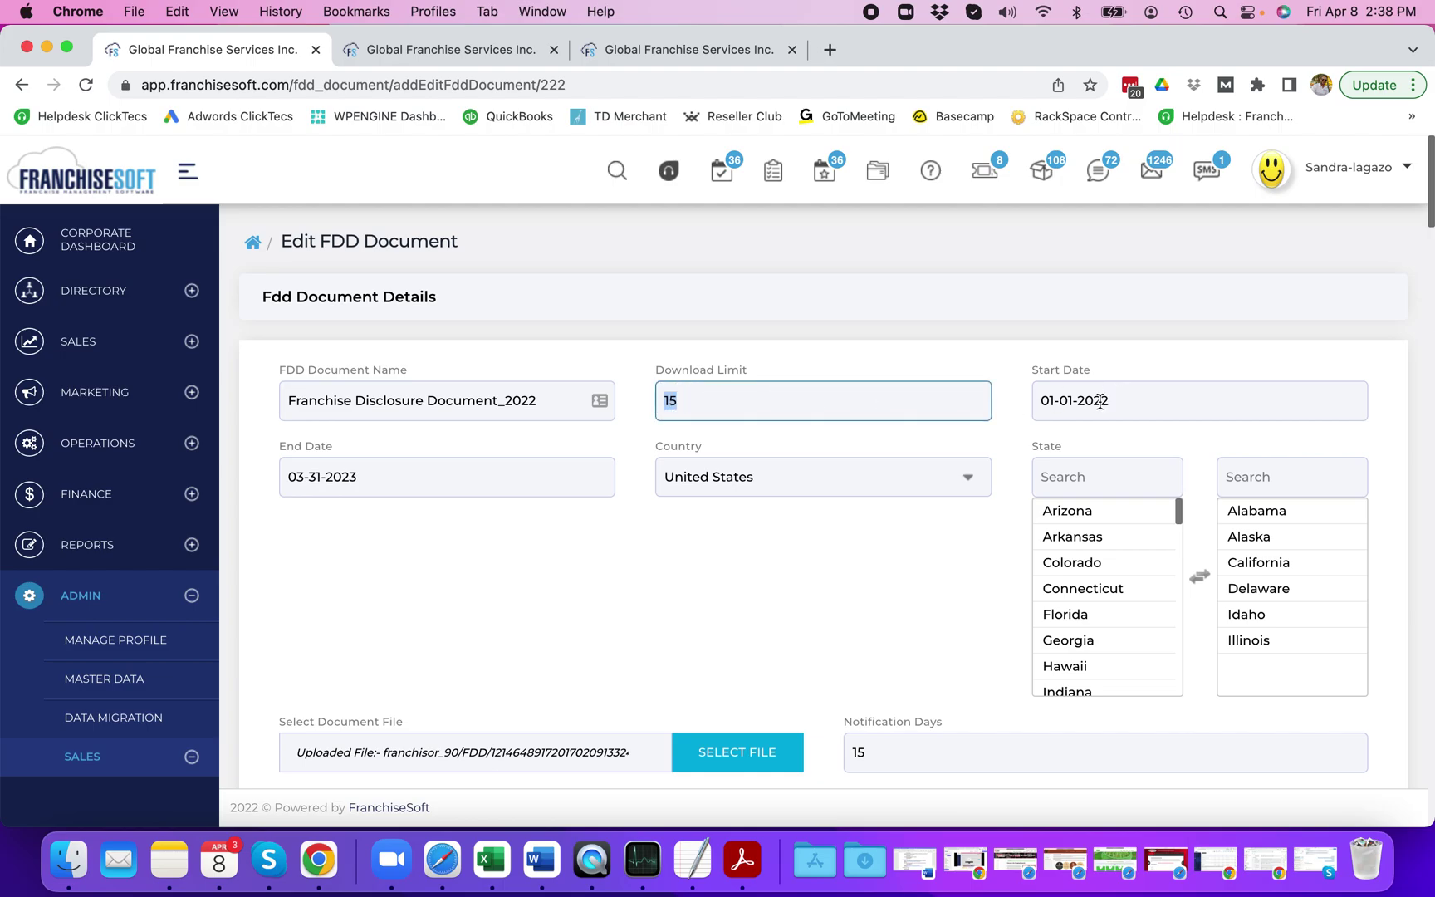
pyautogui.moveTo(1038, 401); pyautogui.dragTo(1104, 401)
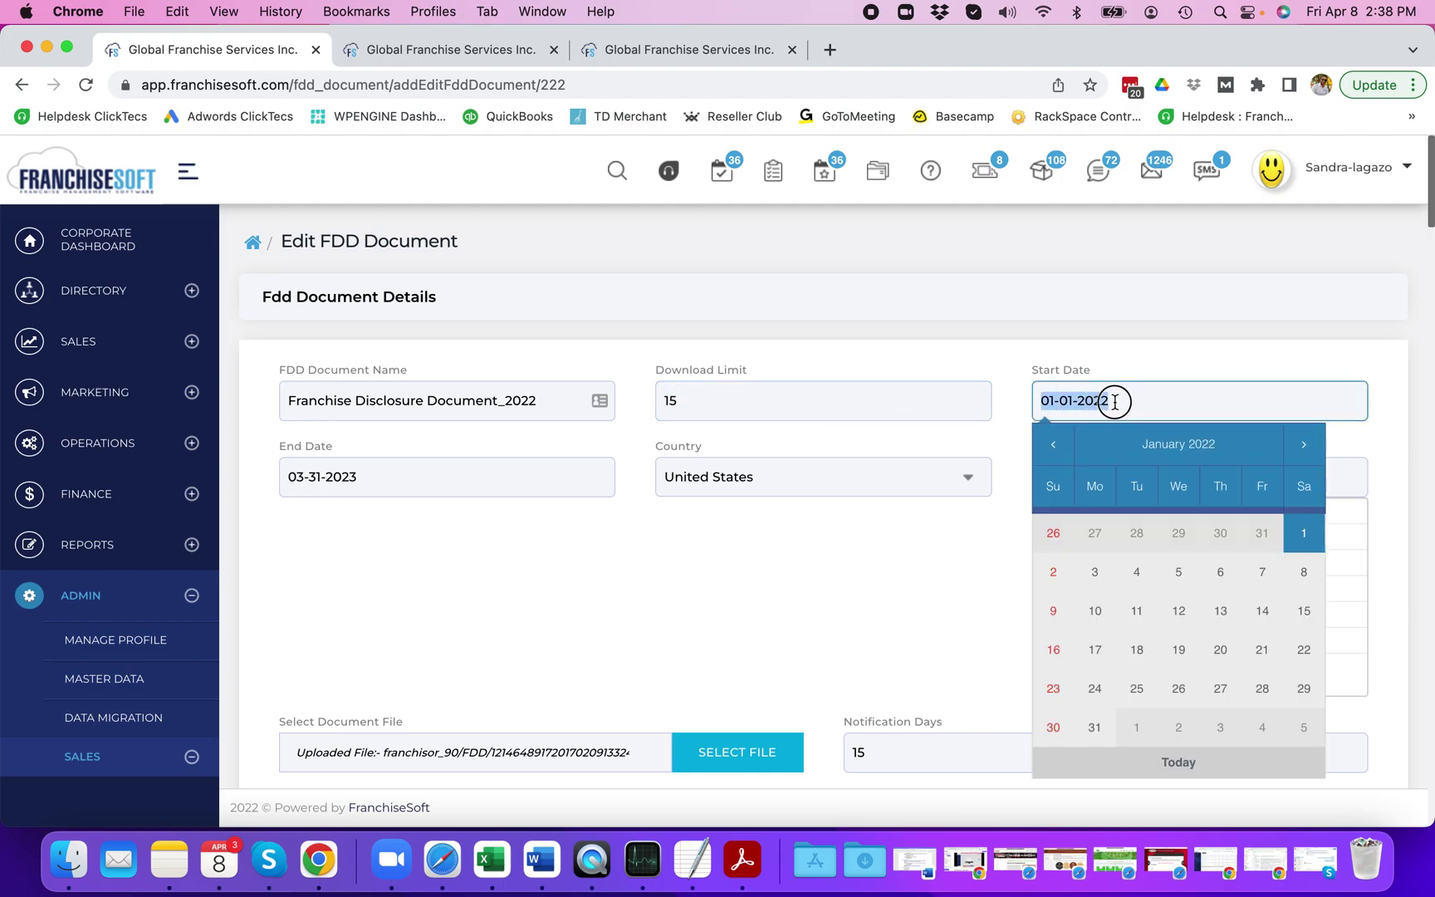
pyautogui.click(975, 516)
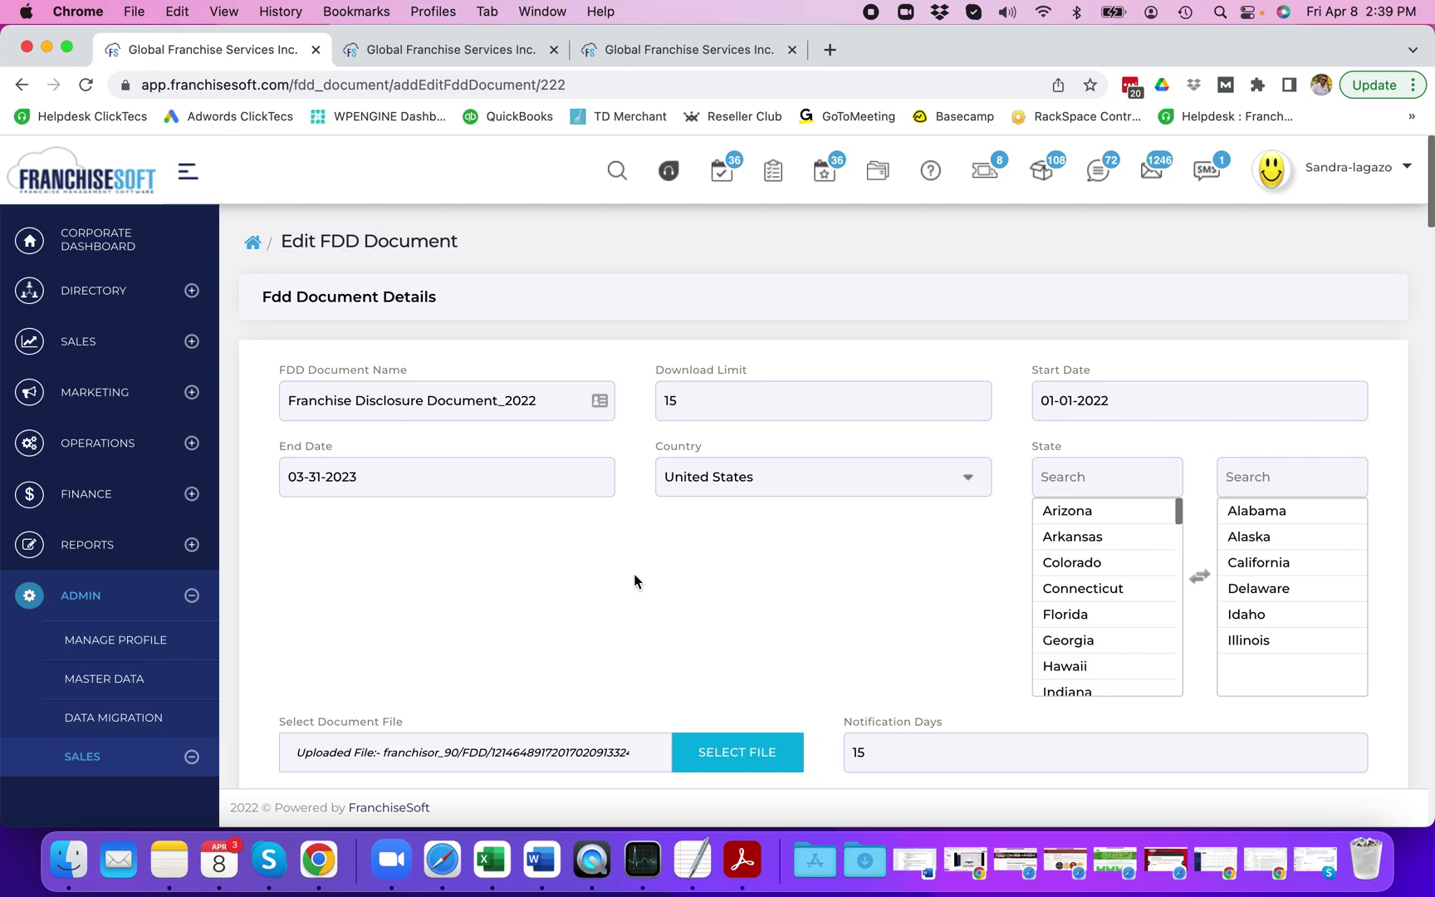
# Add Florida and Colorado to the states assigned to the FDD document.
pyautogui.click(1065, 511)
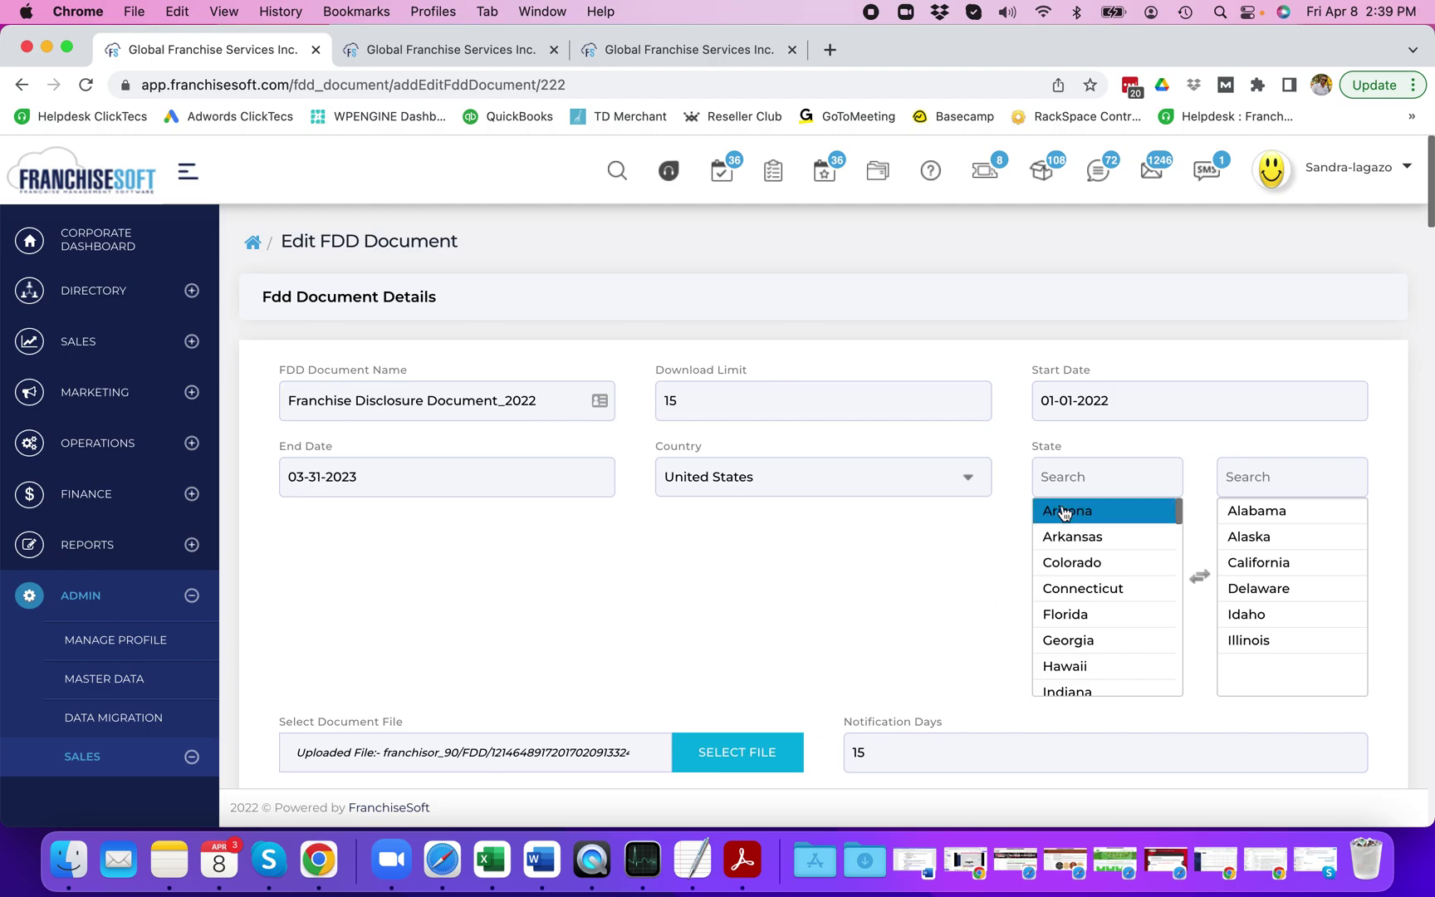
pyautogui.click(1069, 613)
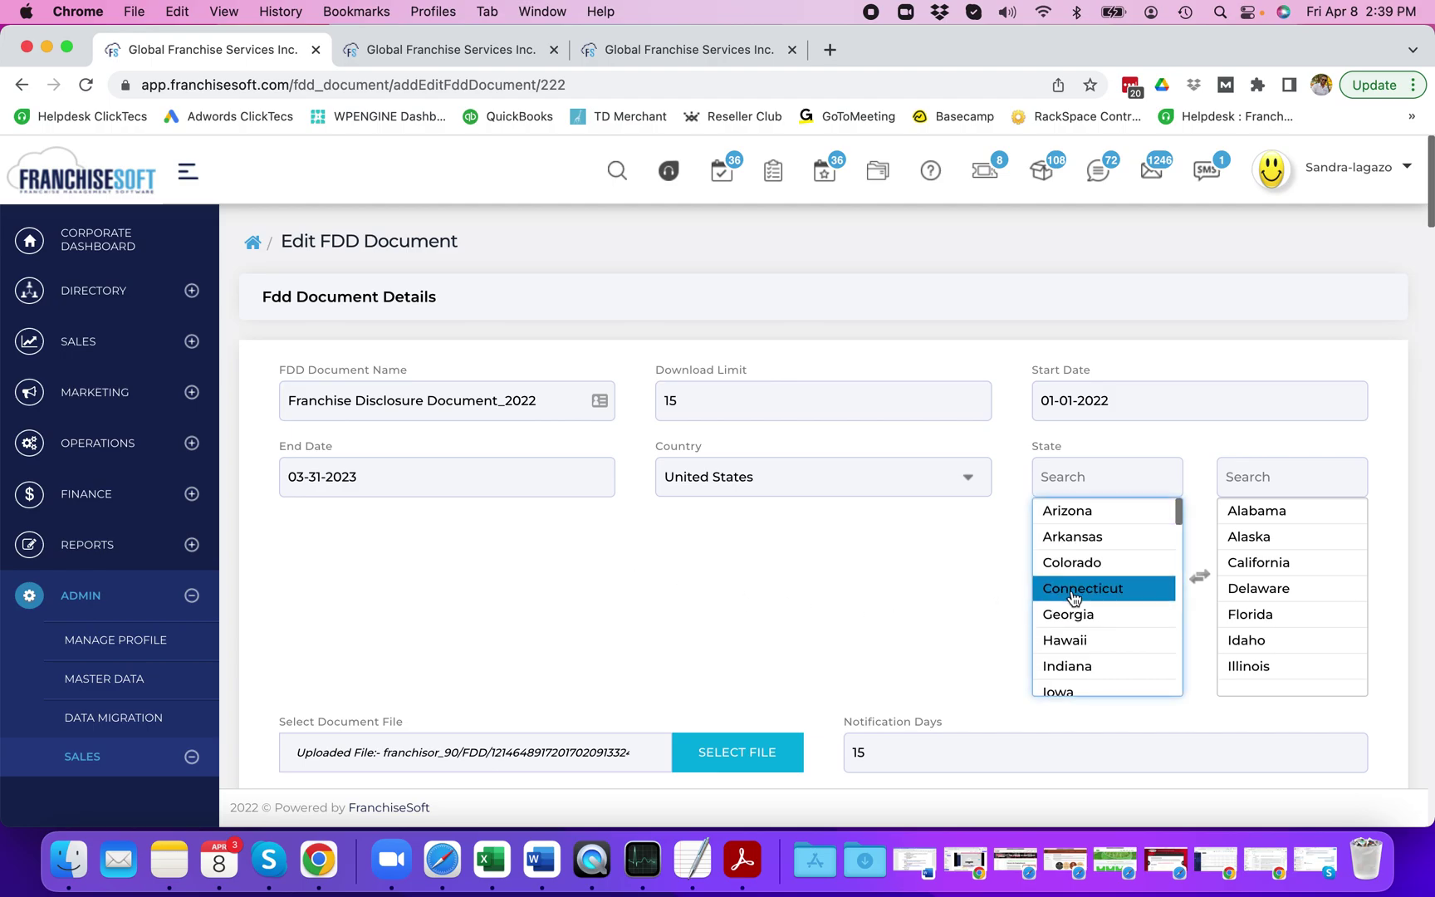
pyautogui.click(1073, 562)
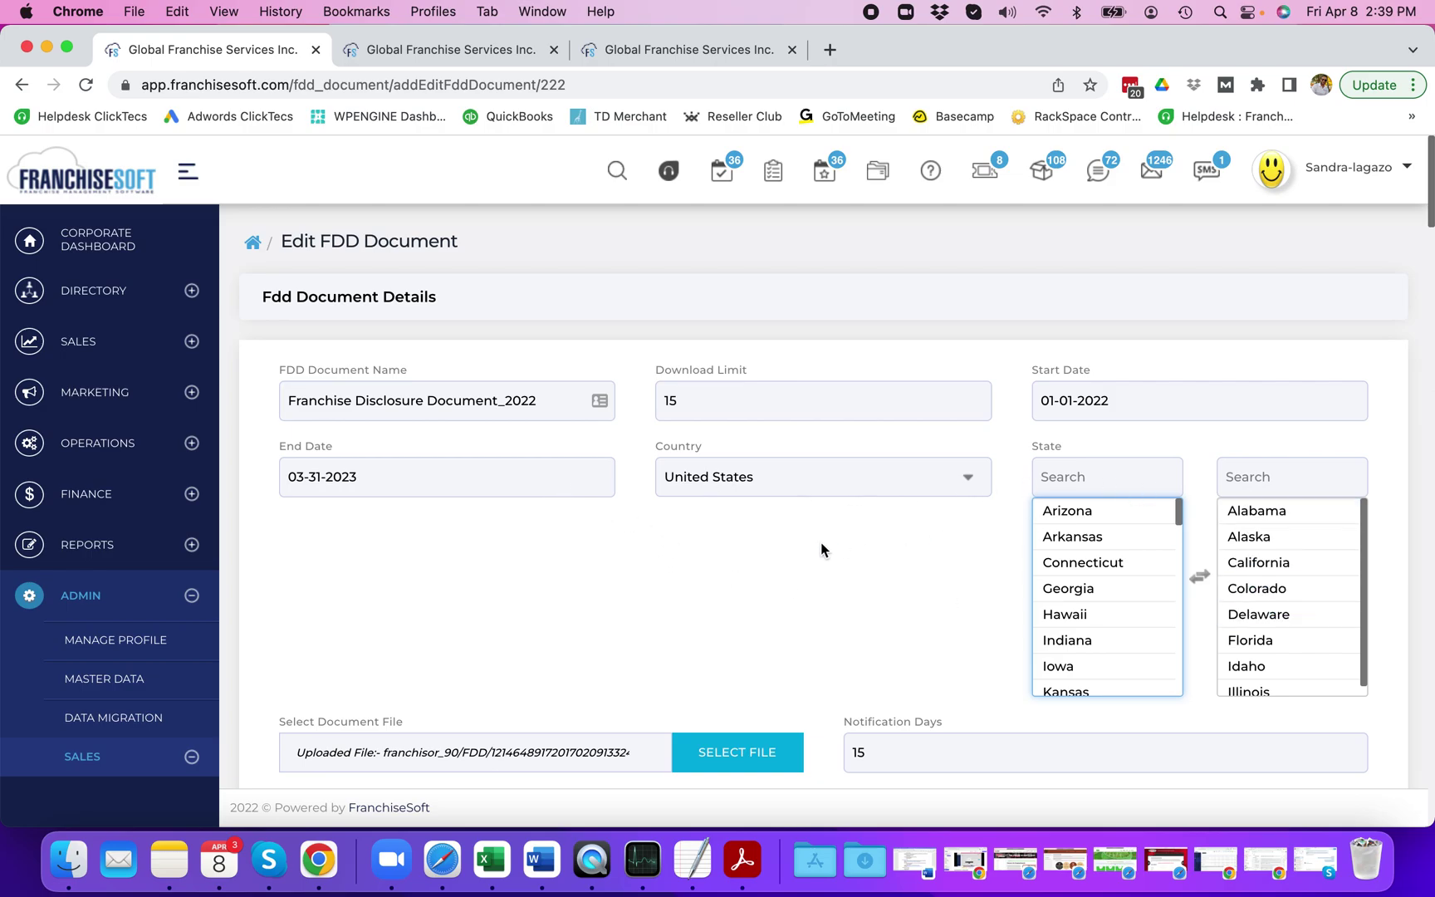
# Examine the document's notification days, receipt text with its name, signature and seller placeholders, and the lead owner template.
pyautogui.scroll(-5, 820, 541)
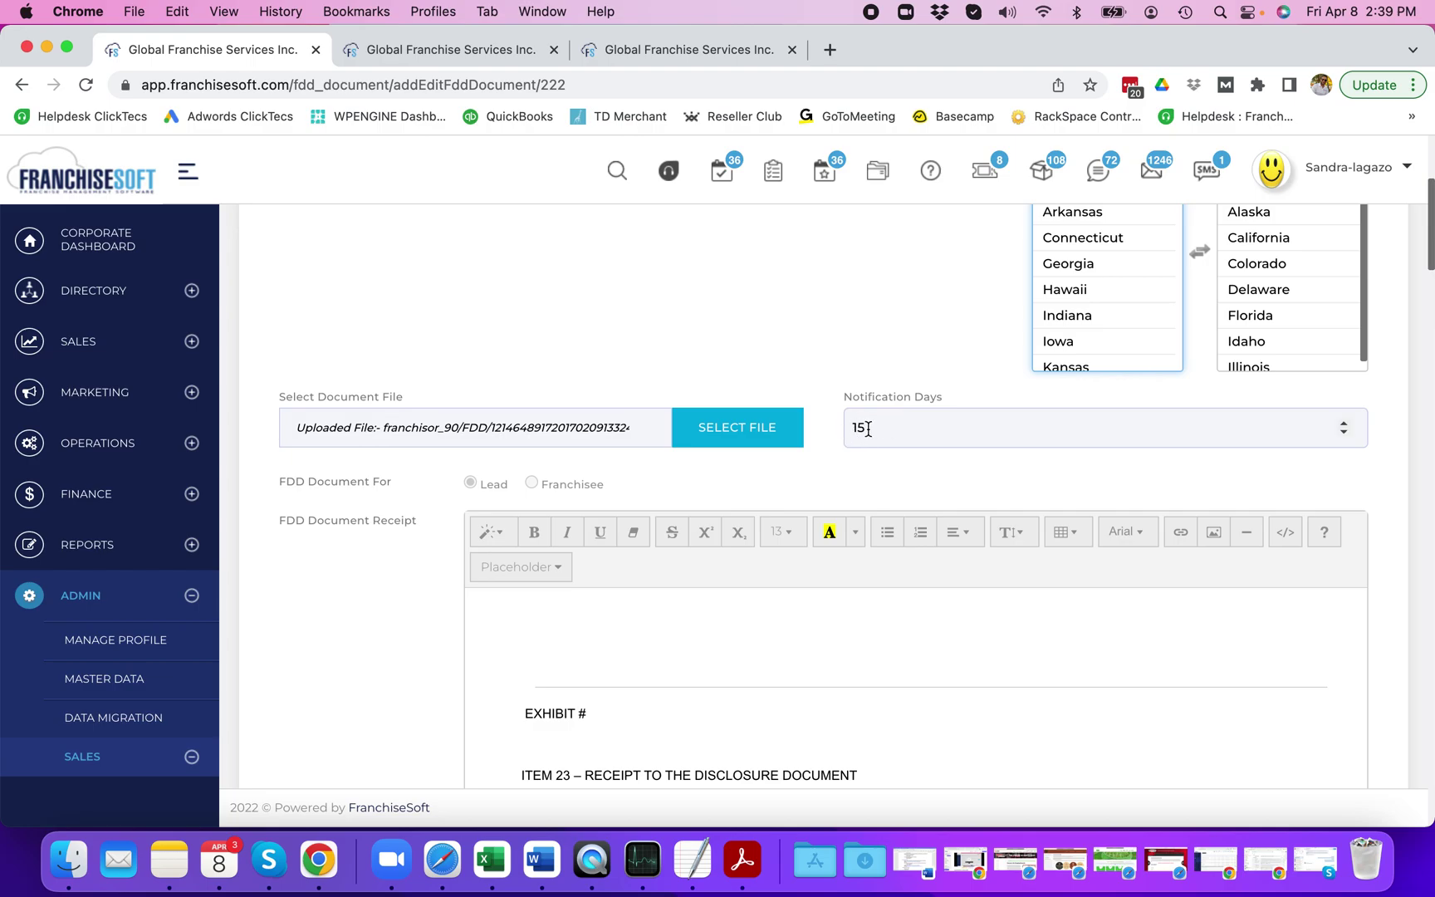
pyautogui.scroll(-6, 377, 602)
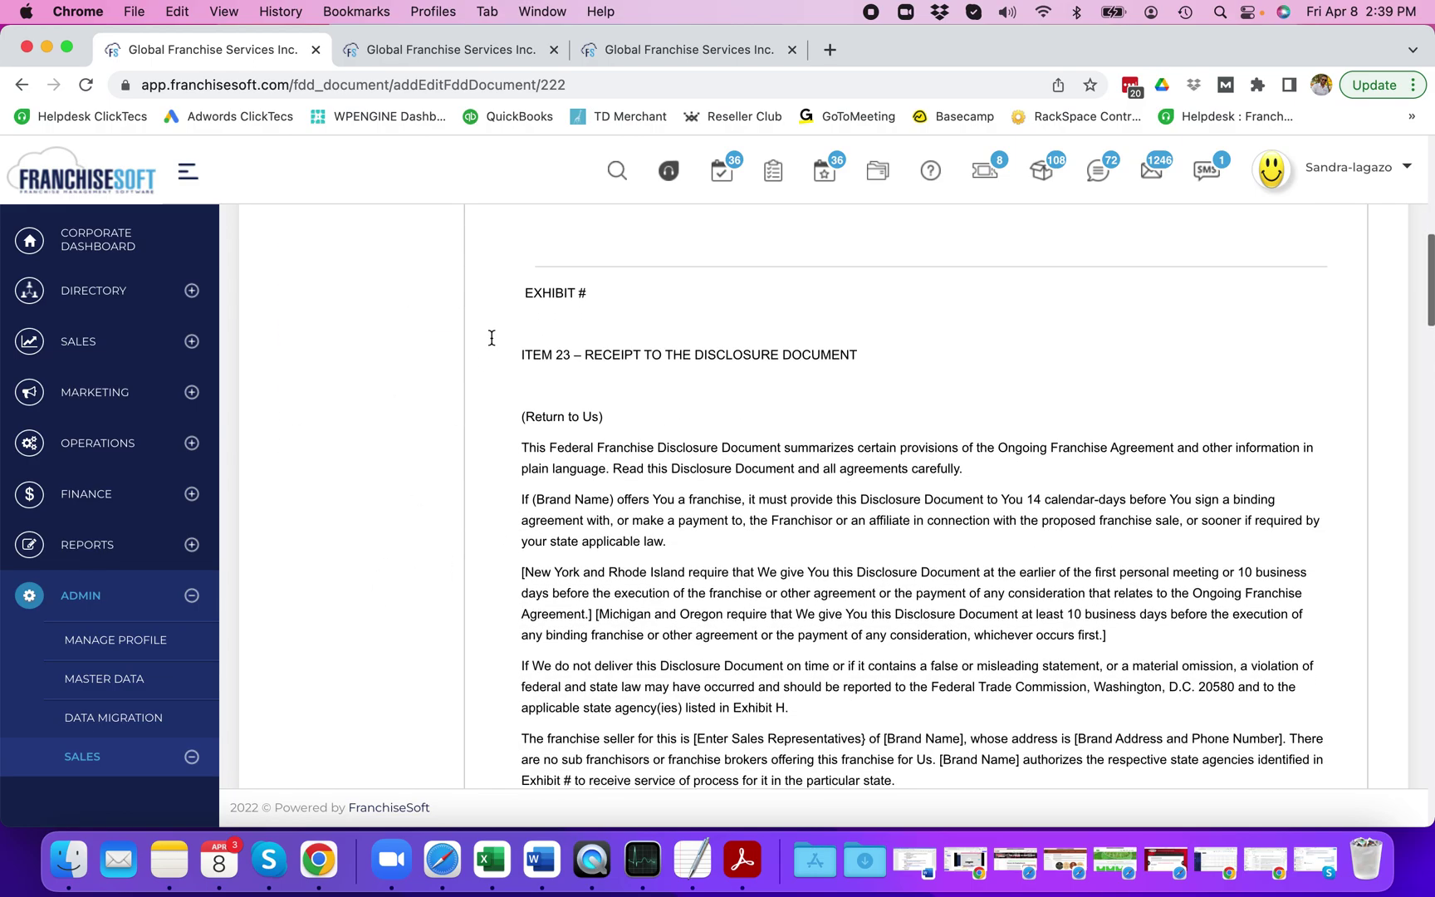
pyautogui.scroll(-5, 538, 390)
pyautogui.scroll(-9, 545, 426)
pyautogui.moveTo(590, 395); pyautogui.dragTo(777, 396)
pyautogui.moveTo(586, 425)
pyautogui.mouseDown()
pyautogui.moveTo(666, 427)
pyautogui.moveTo(720, 457)
pyautogui.mouseUp()
pyautogui.click(692, 506)
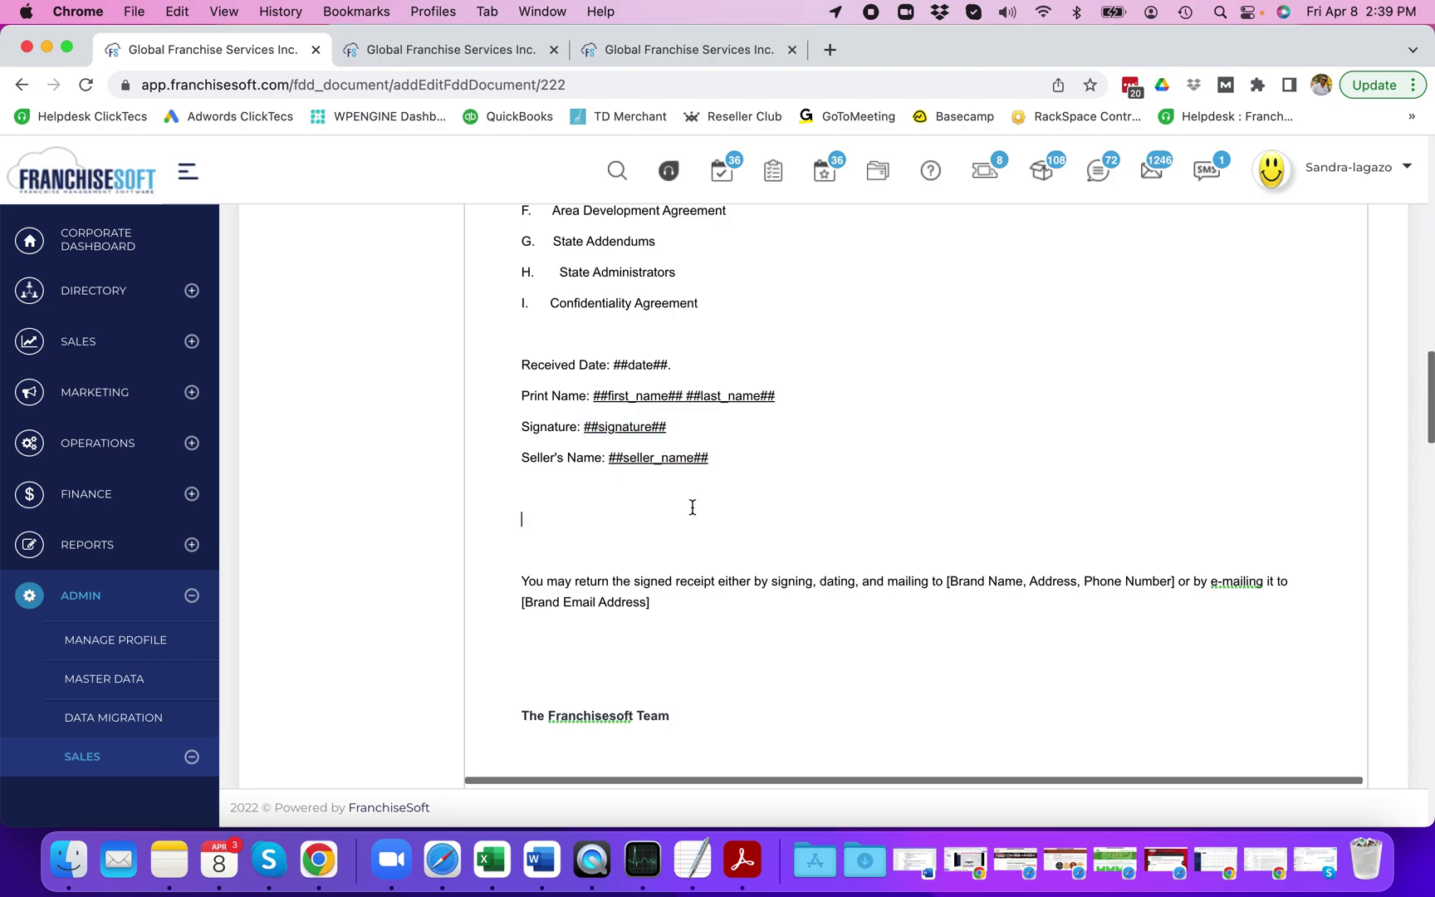
pyautogui.scroll(-5, 519, 541)
pyautogui.scroll(-10, 519, 541)
pyautogui.scroll(-1, 519, 542)
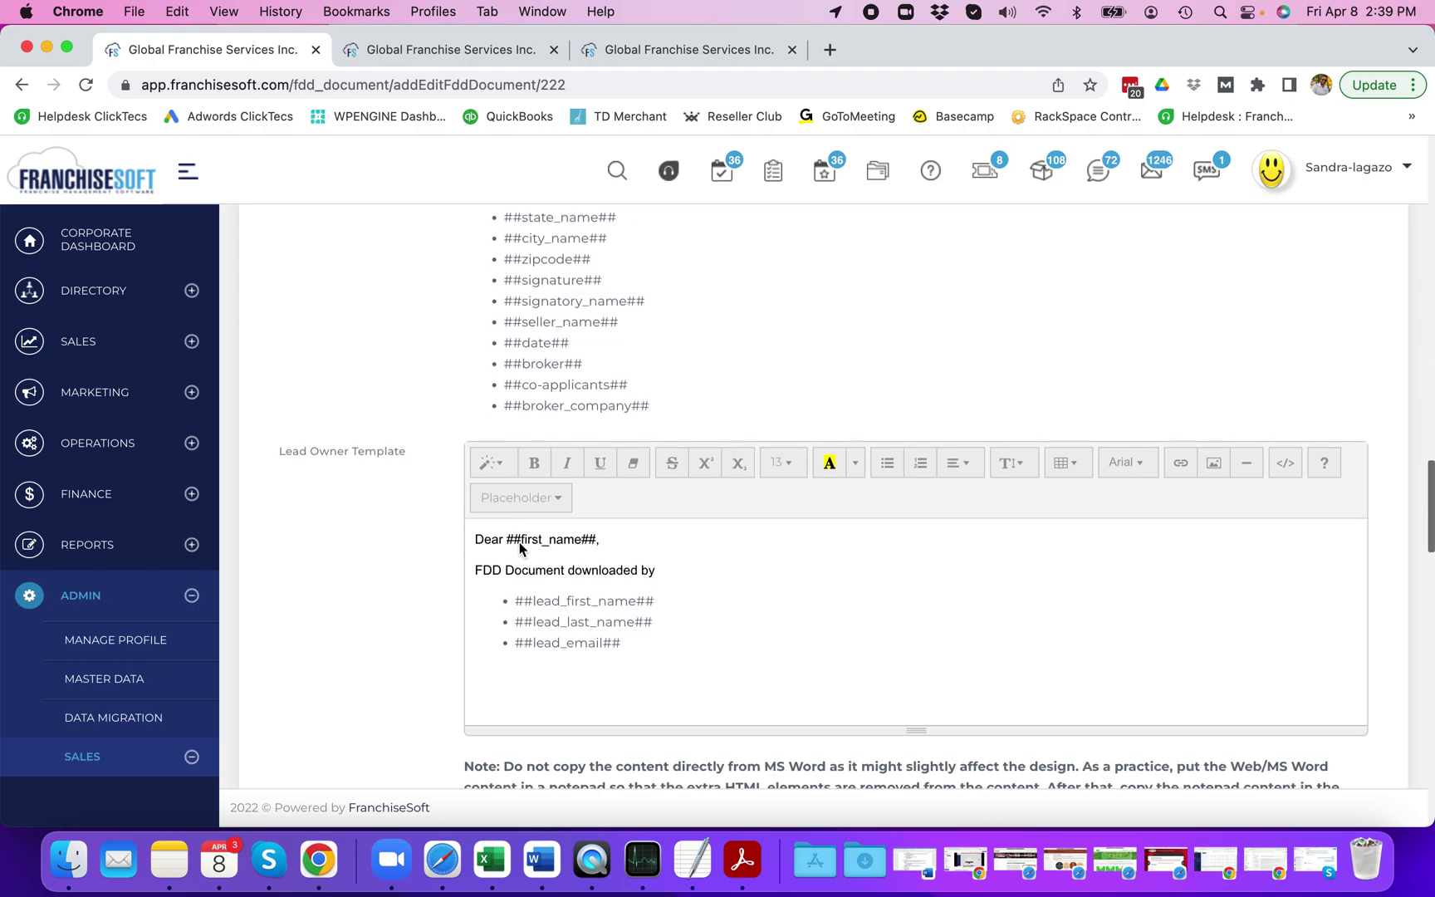
pyautogui.scroll(5, 519, 541)
pyautogui.scroll(-5, 519, 541)
pyautogui.scroll(15, 519, 542)
pyautogui.scroll(15, 519, 541)
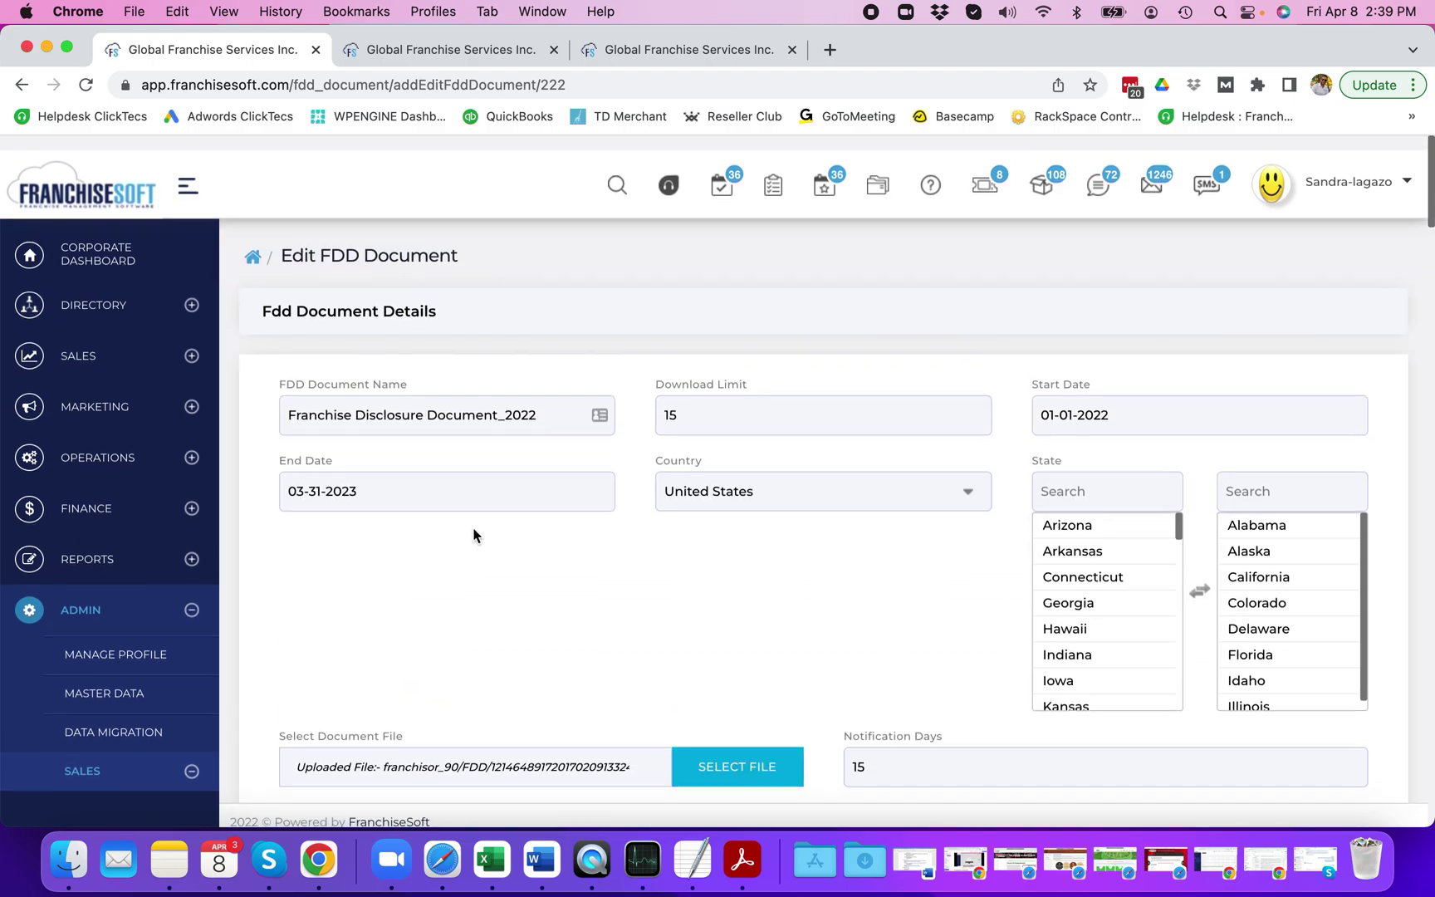
# Open the sales lead list and go to the 360 view of the first lead.
pyautogui.click(174, 347)
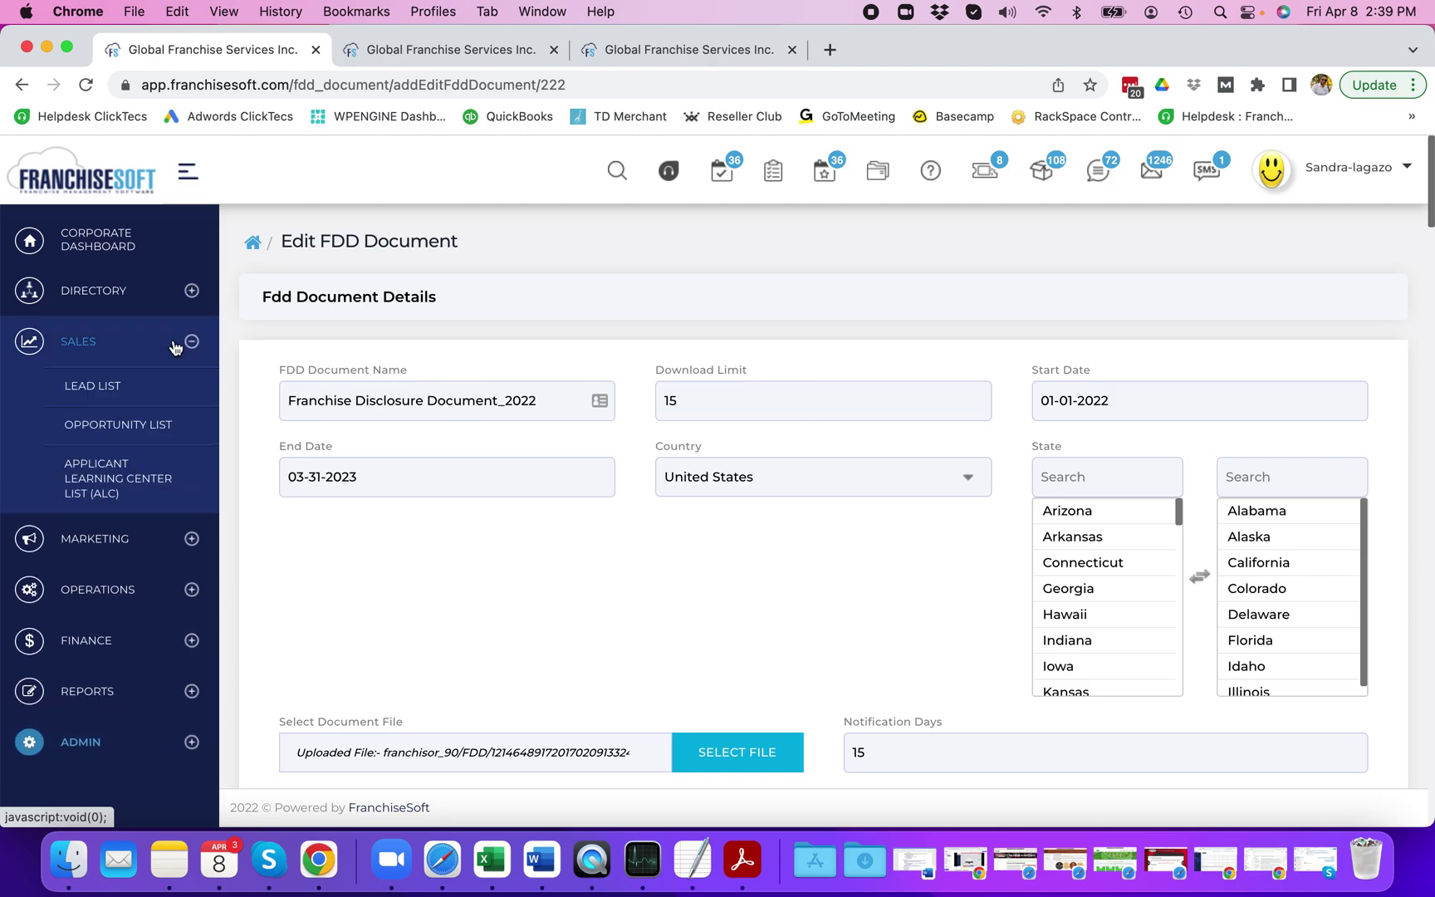
pyautogui.click(108, 384)
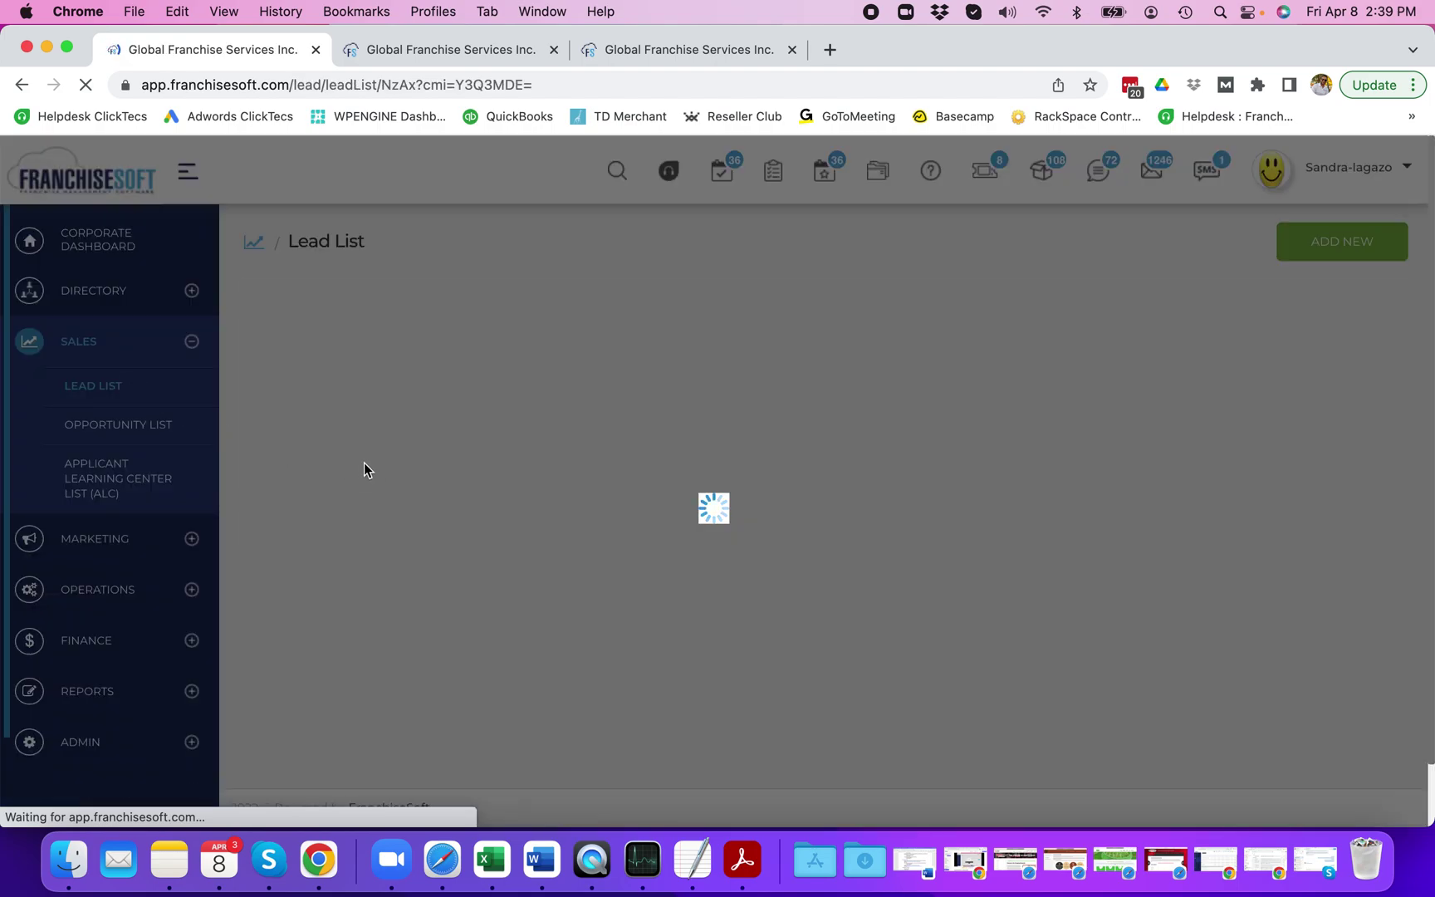
pyautogui.scroll(-2, 316, 498)
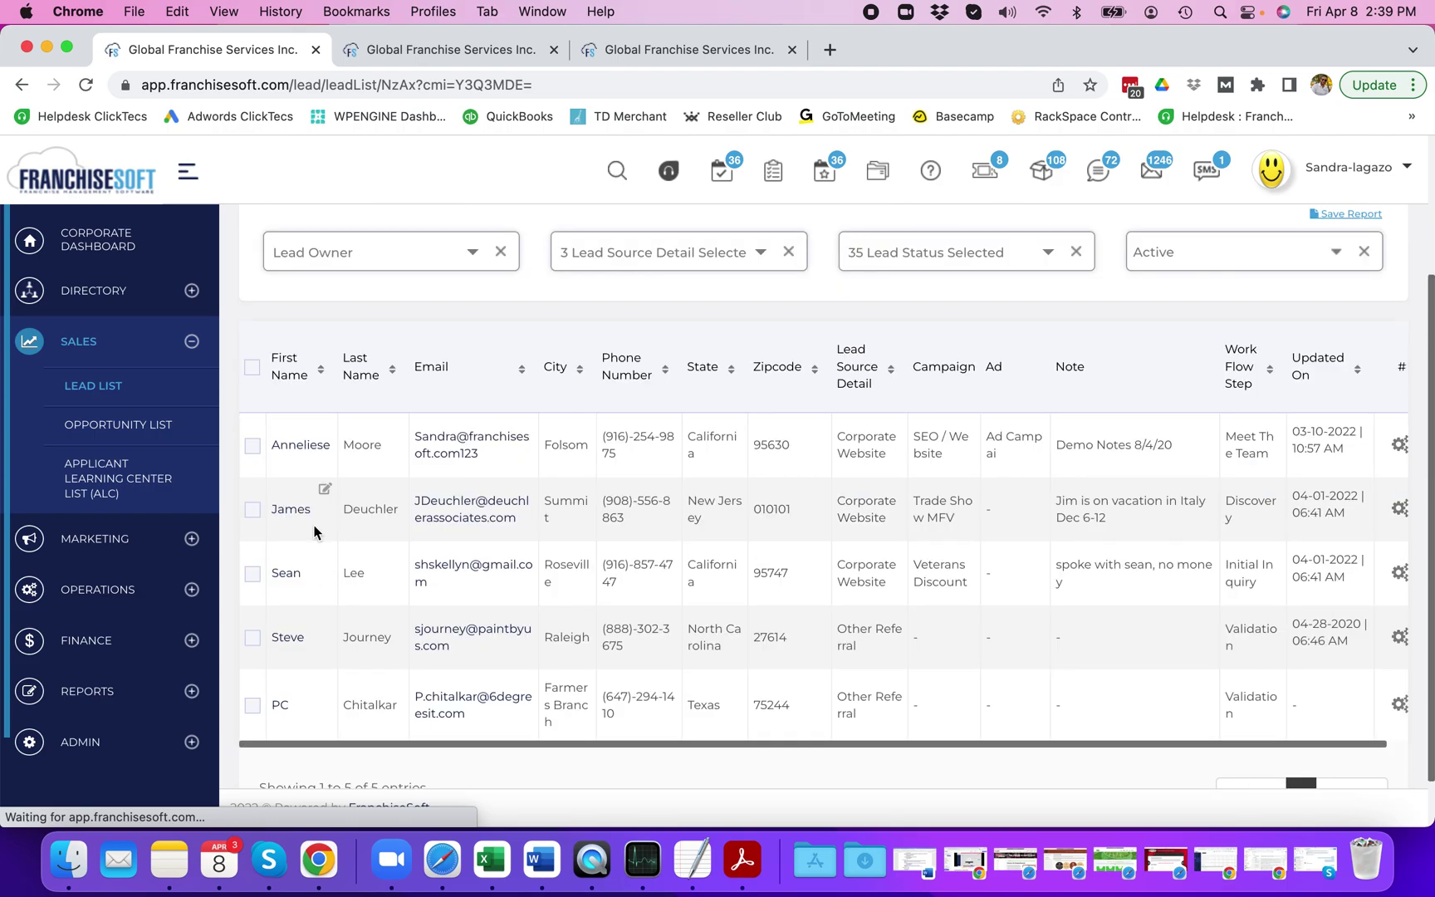
pyautogui.click(308, 452)
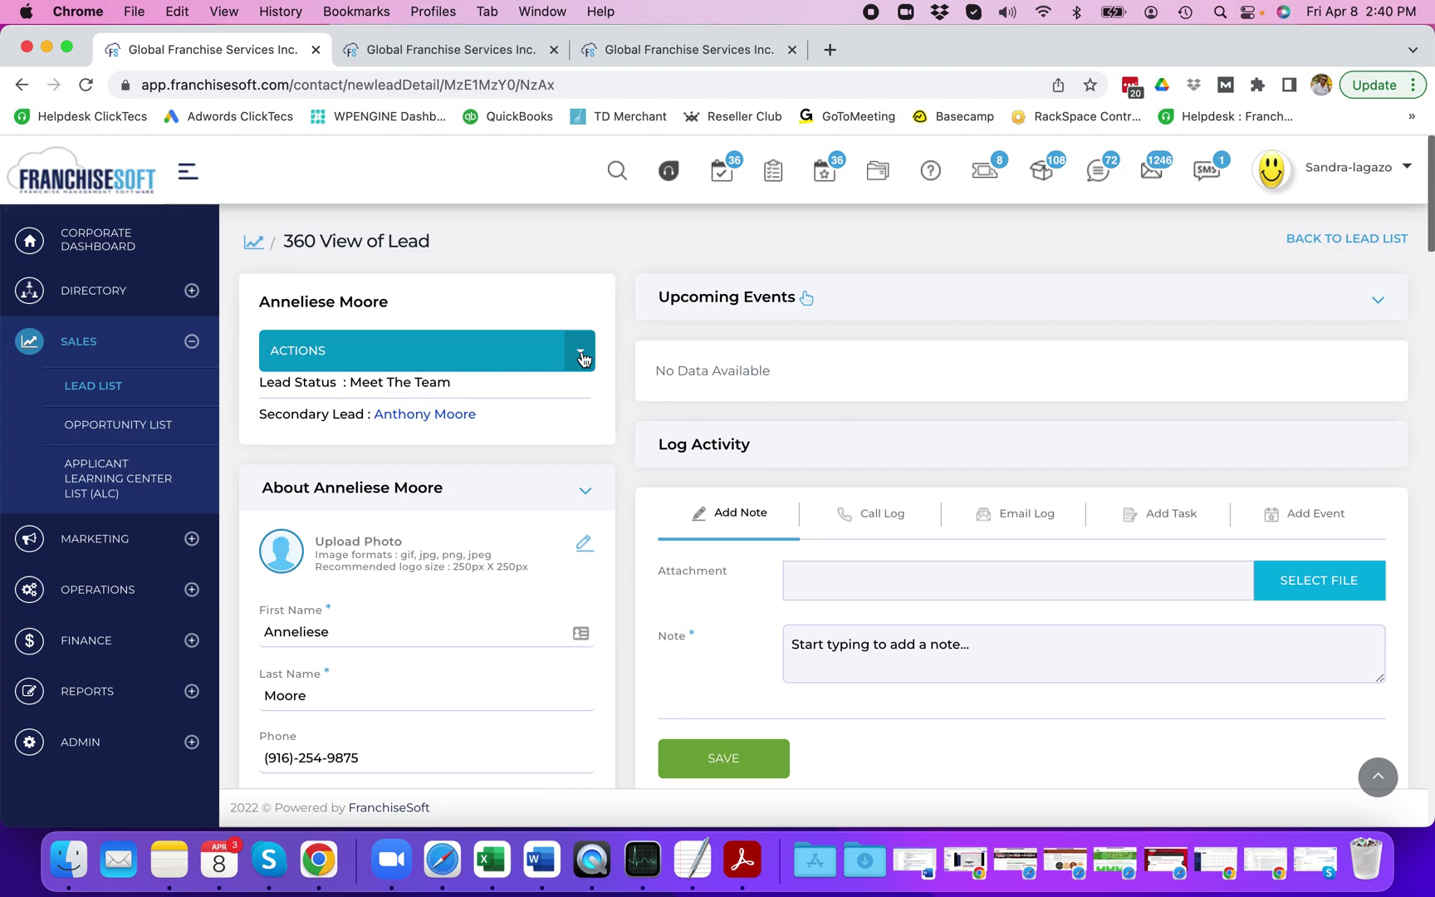
# Open the Send FDD form for this lead, review the states assigned across all documents, and cancel without sending.
pyautogui.click(582, 358)
pyautogui.scroll(-3, 432, 536)
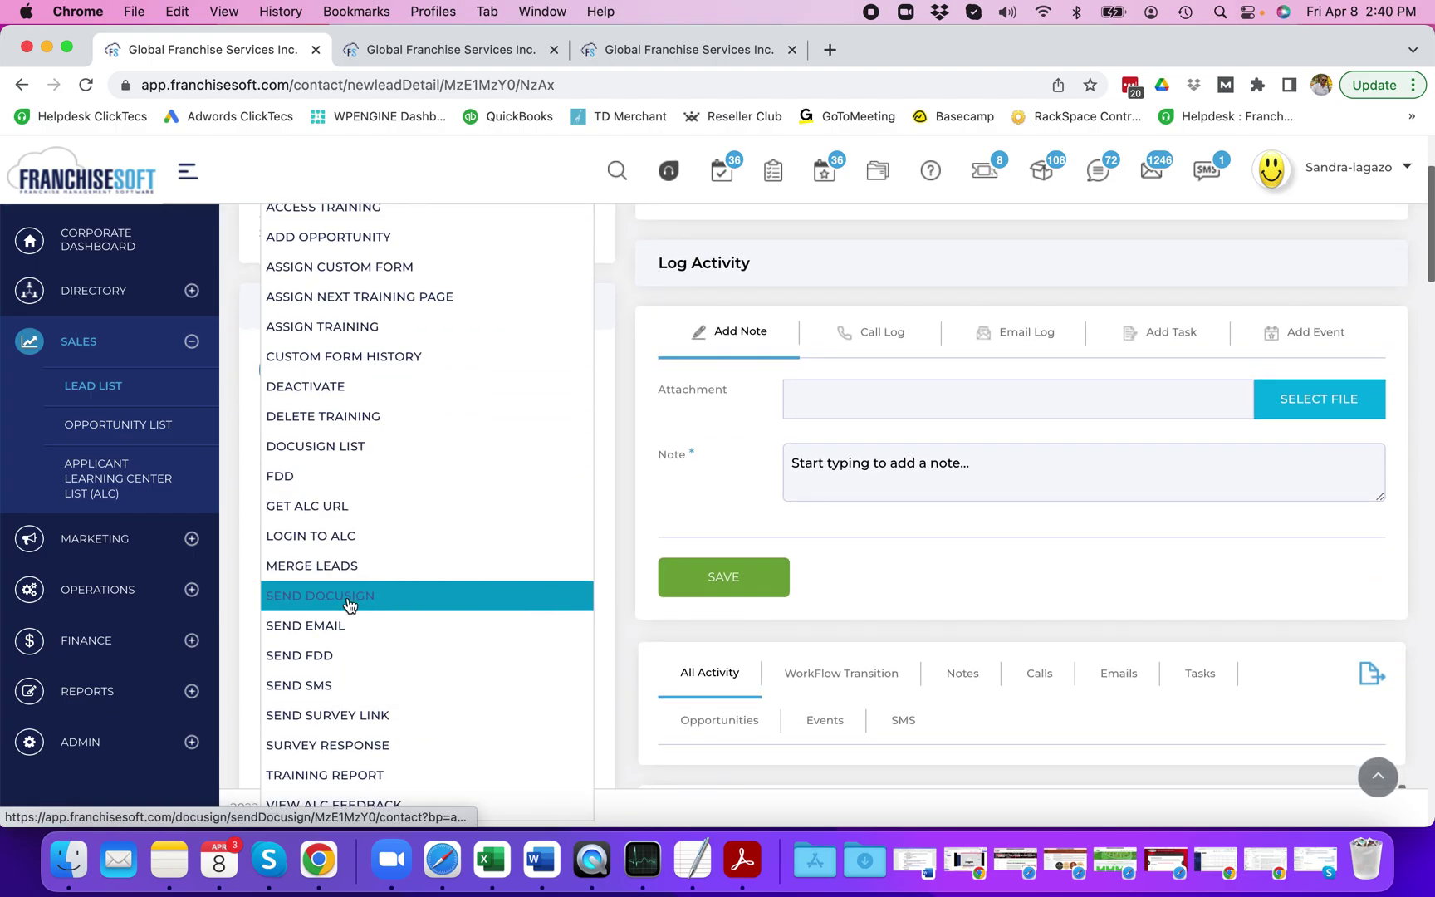
pyautogui.click(327, 657)
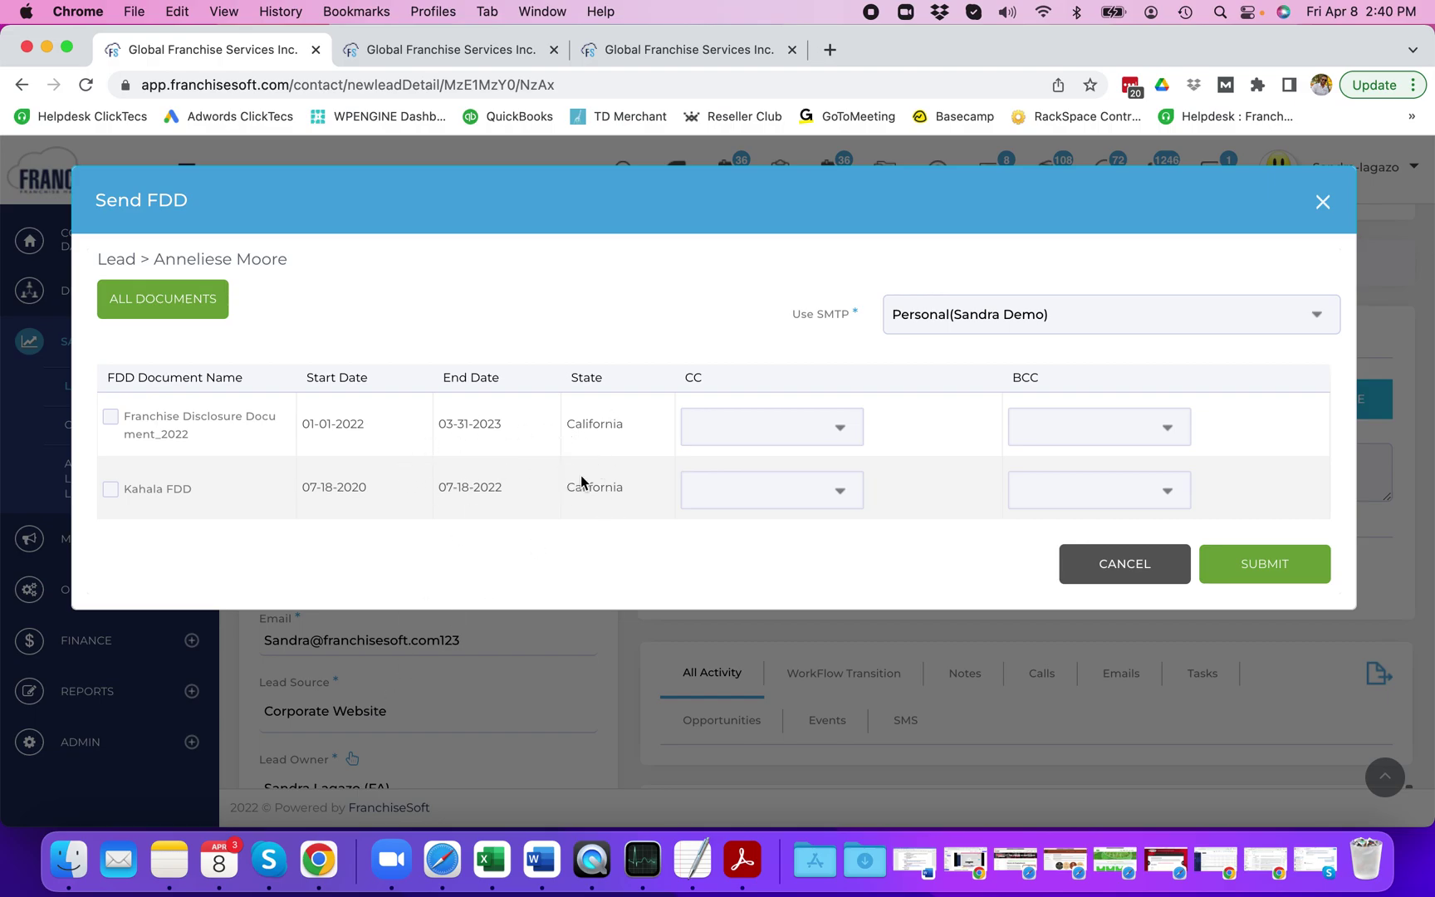
pyautogui.click(199, 296)
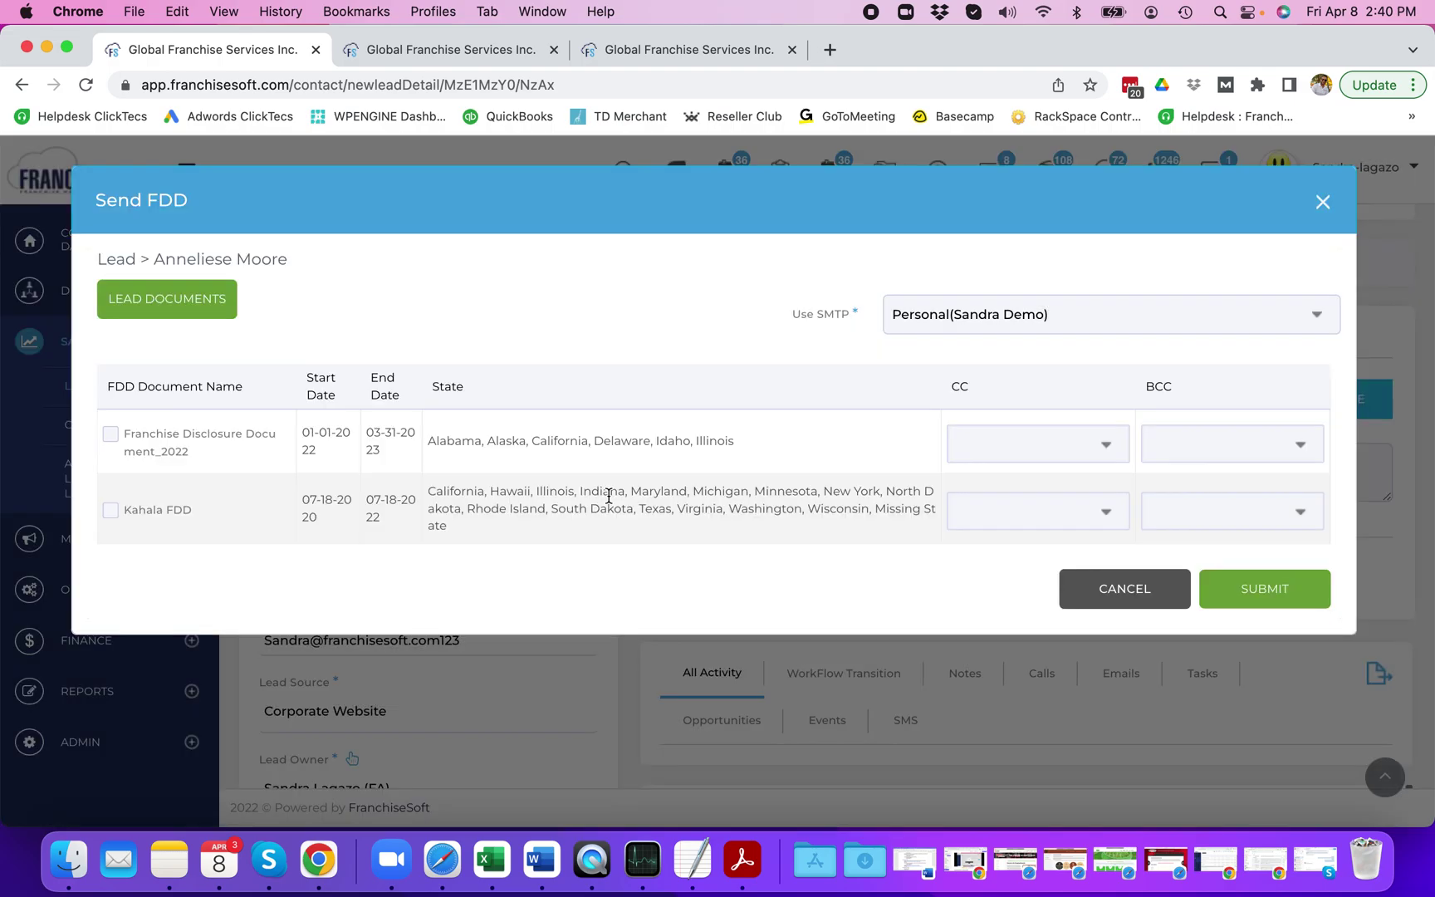
pyautogui.moveTo(428, 440); pyautogui.dragTo(759, 441)
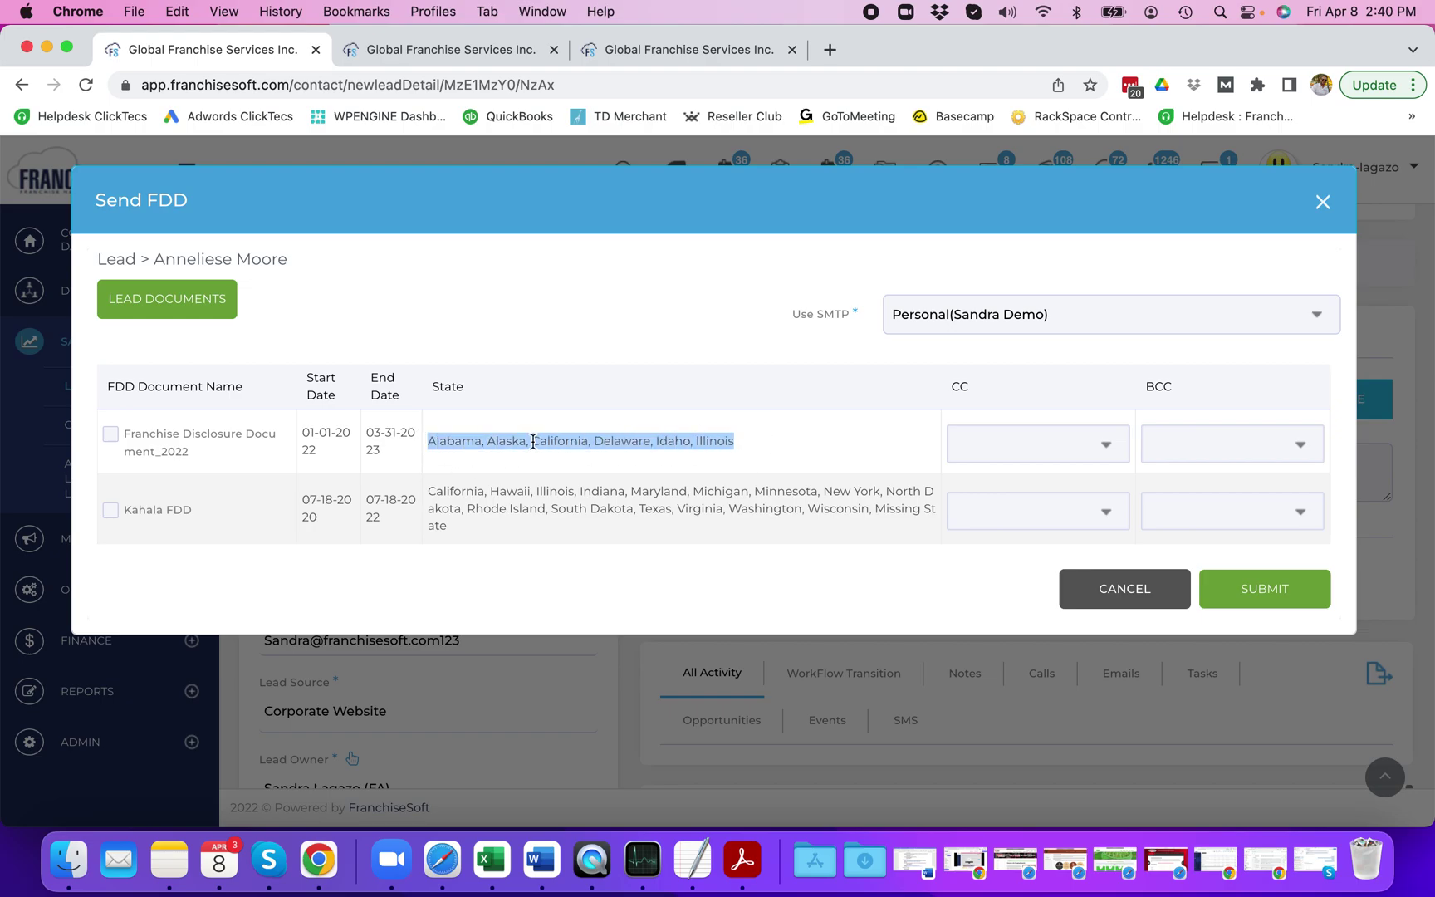
pyautogui.click(533, 441)
pyautogui.doubleClick(558, 440)
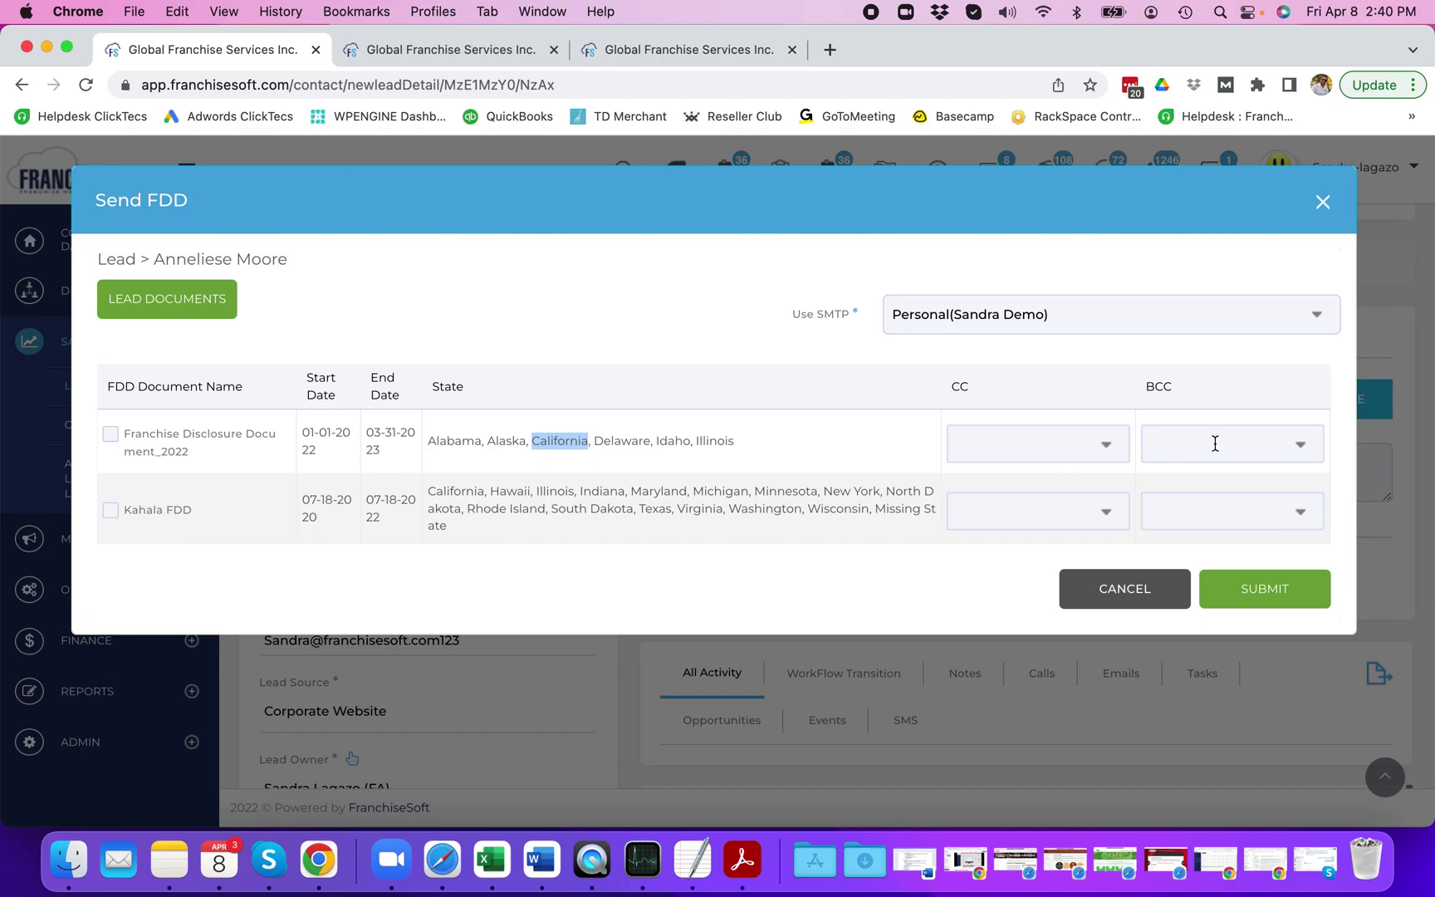
pyautogui.click(1125, 598)
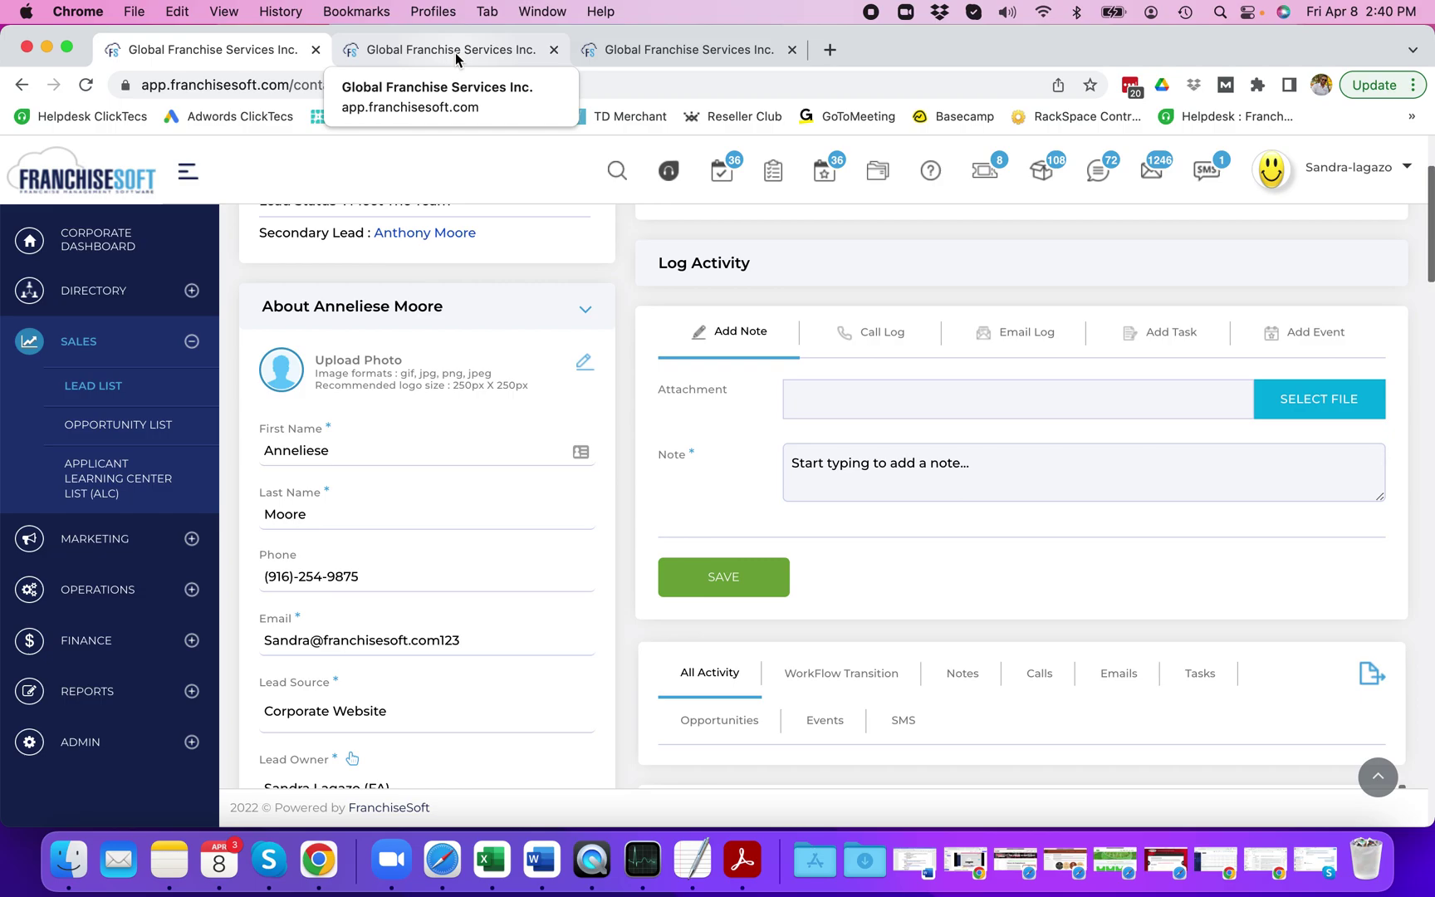
# Review the FDD document receipt preview in the second browser tab down to the signature placeholders.
pyautogui.click(455, 52)
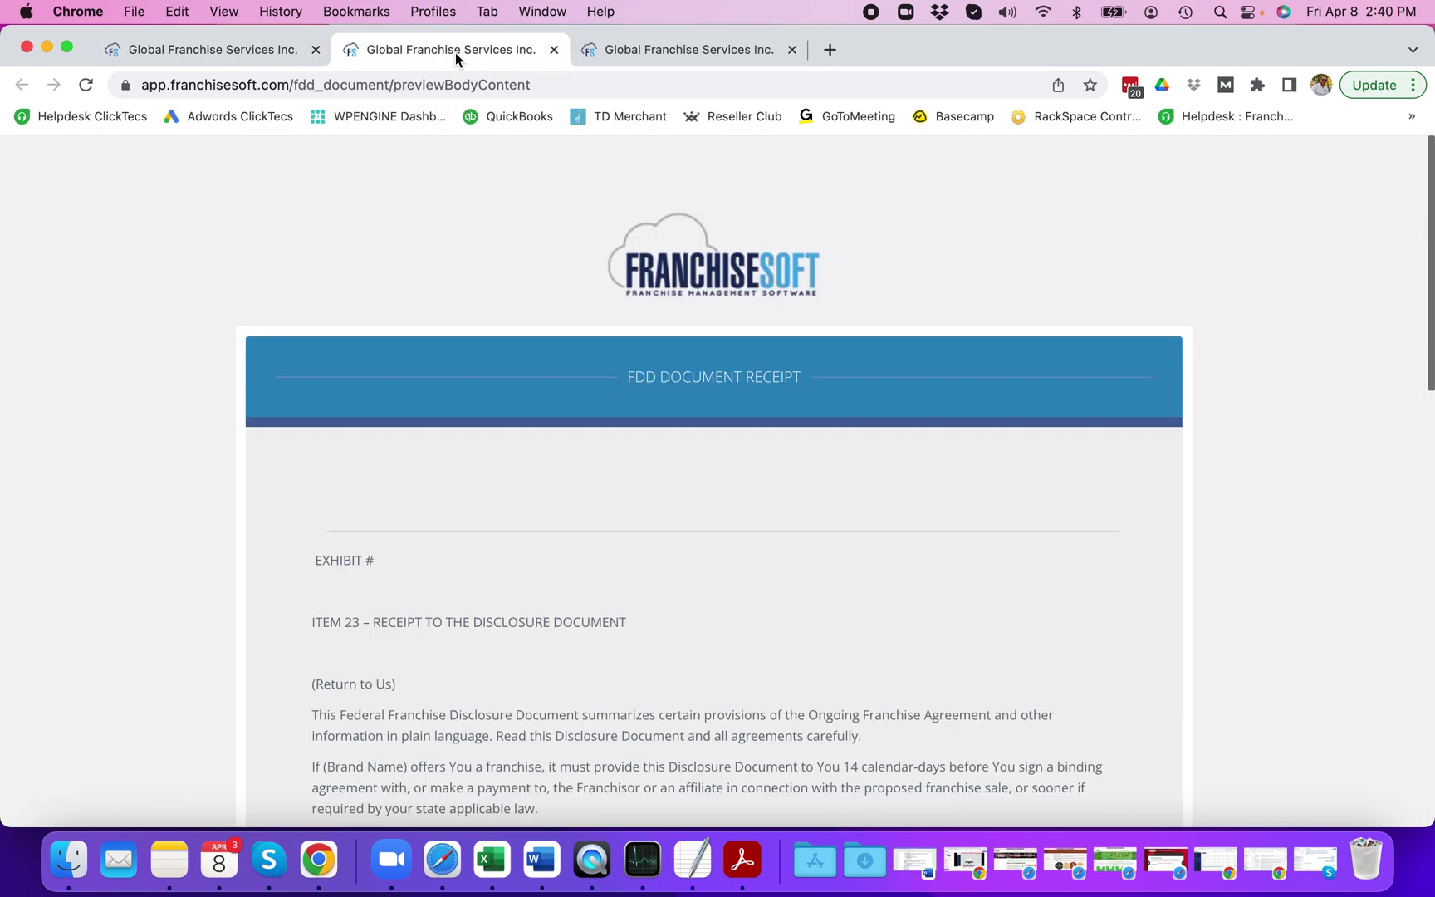
pyautogui.scroll(-10, 650, 488)
pyautogui.scroll(-3, 649, 489)
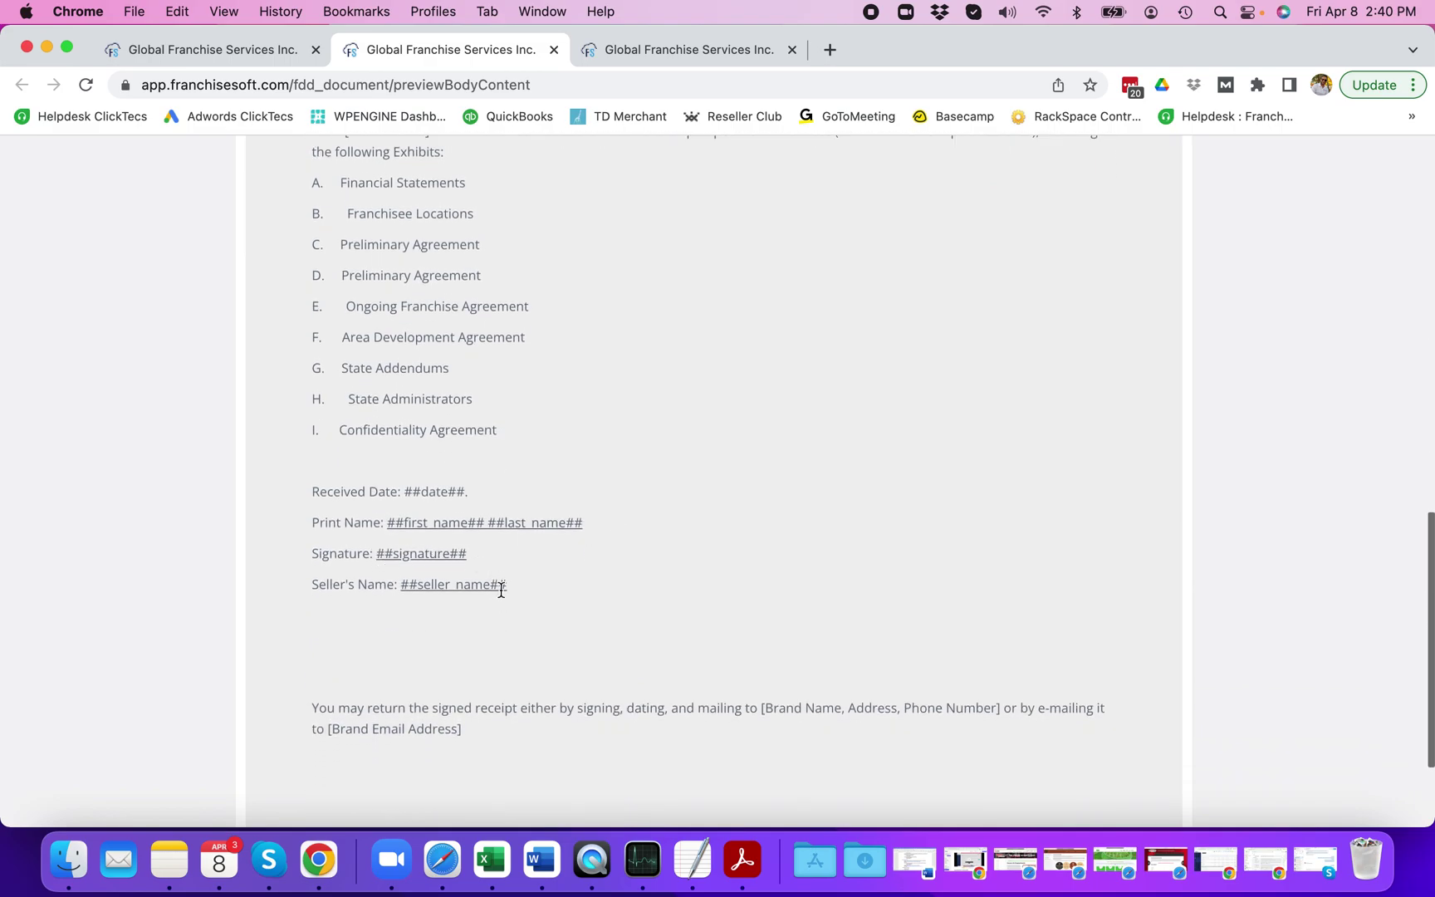
# In the lead list tab, open the first lead's FDD document list and view the details of the document sent on 11-22-2021.
pyautogui.click(661, 51)
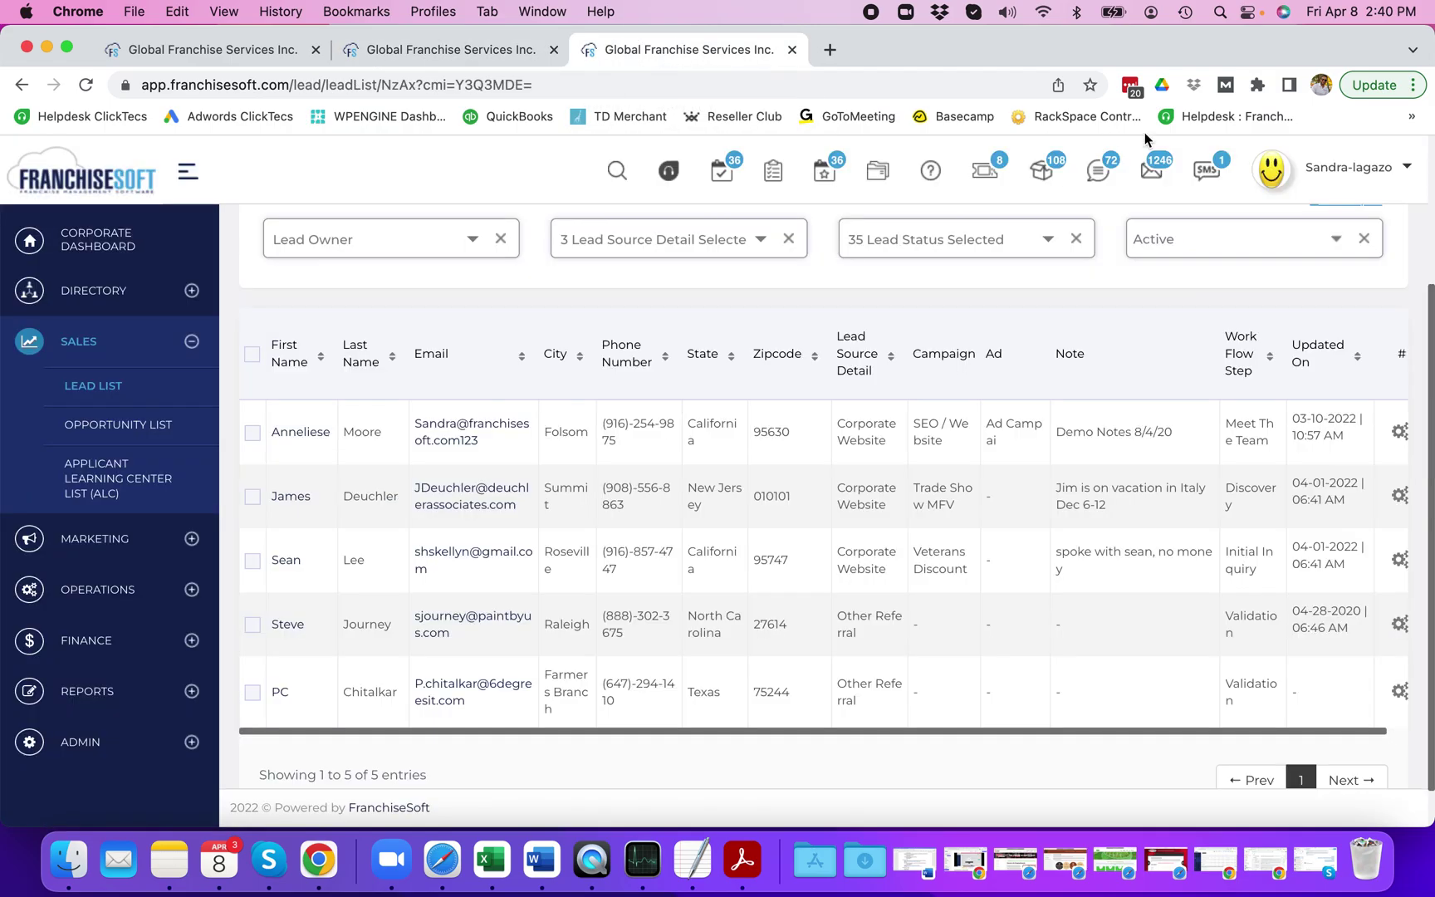
pyautogui.hscroll(2, 1366, 441)
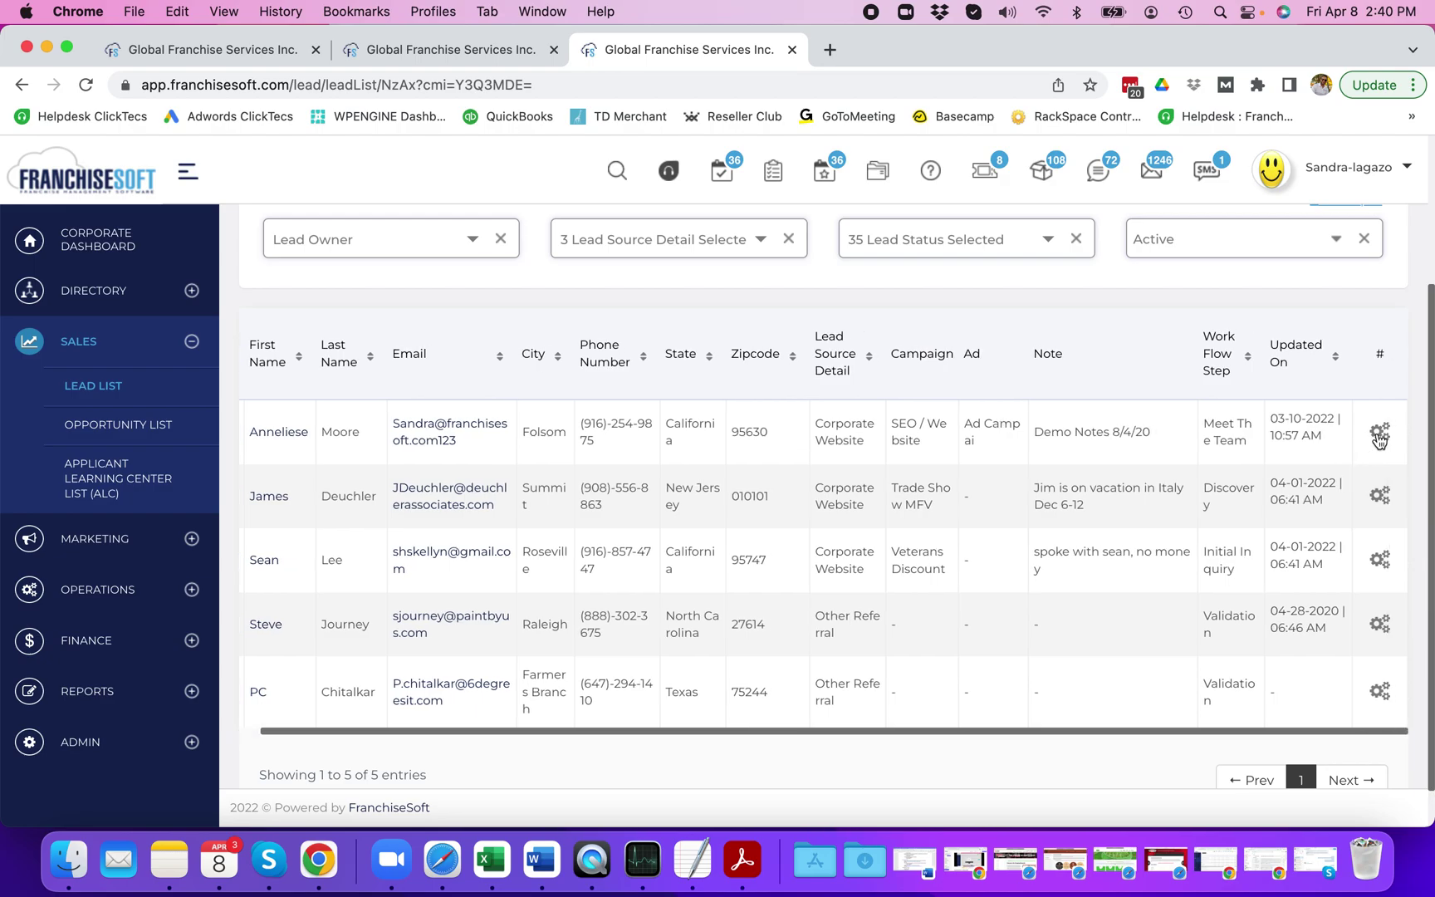
pyautogui.click(1379, 433)
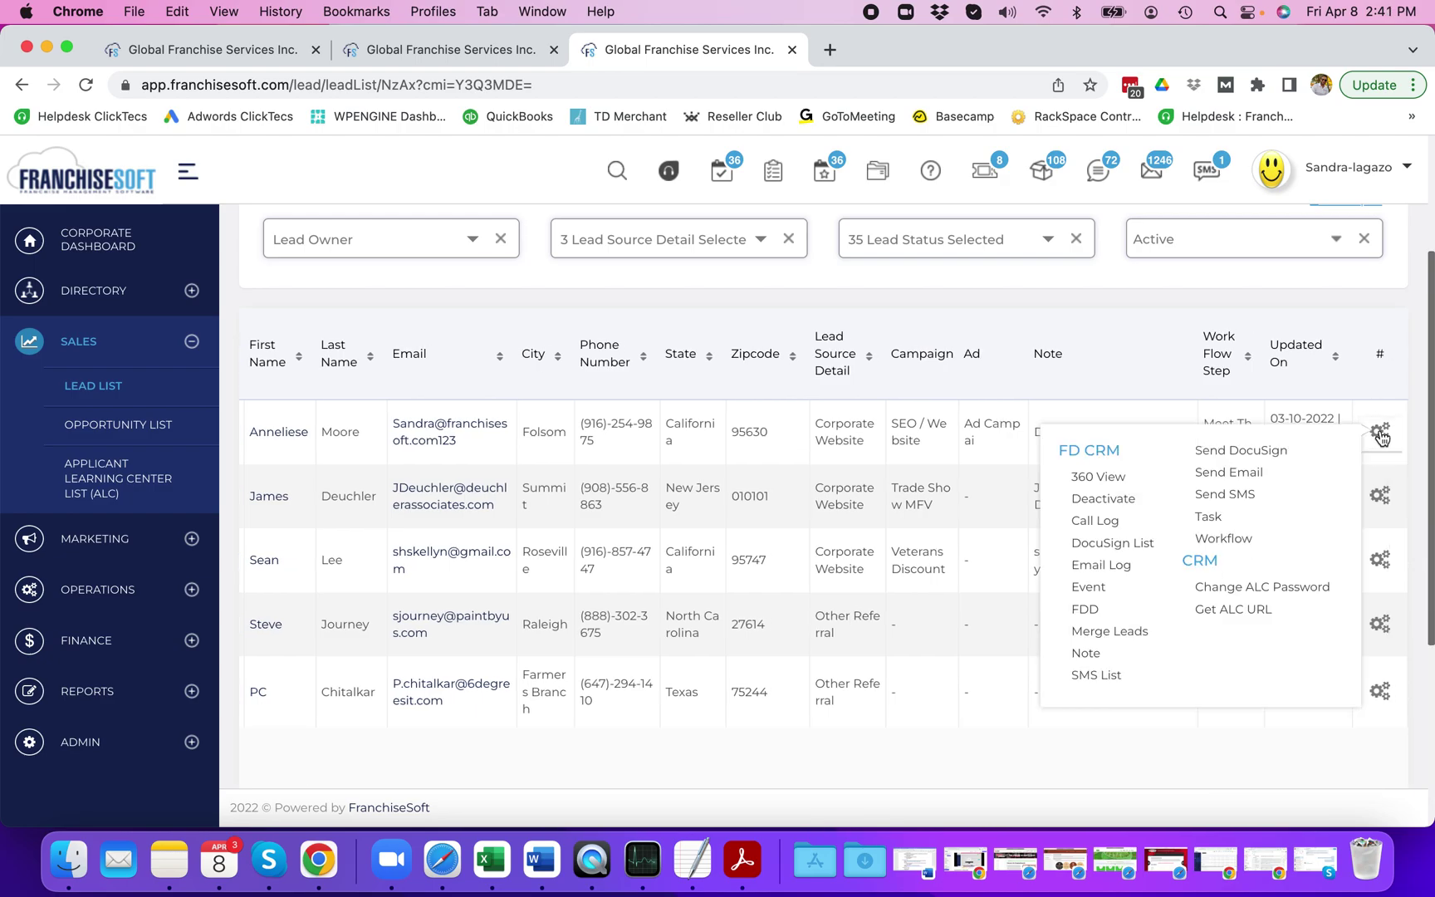
pyautogui.click(1081, 609)
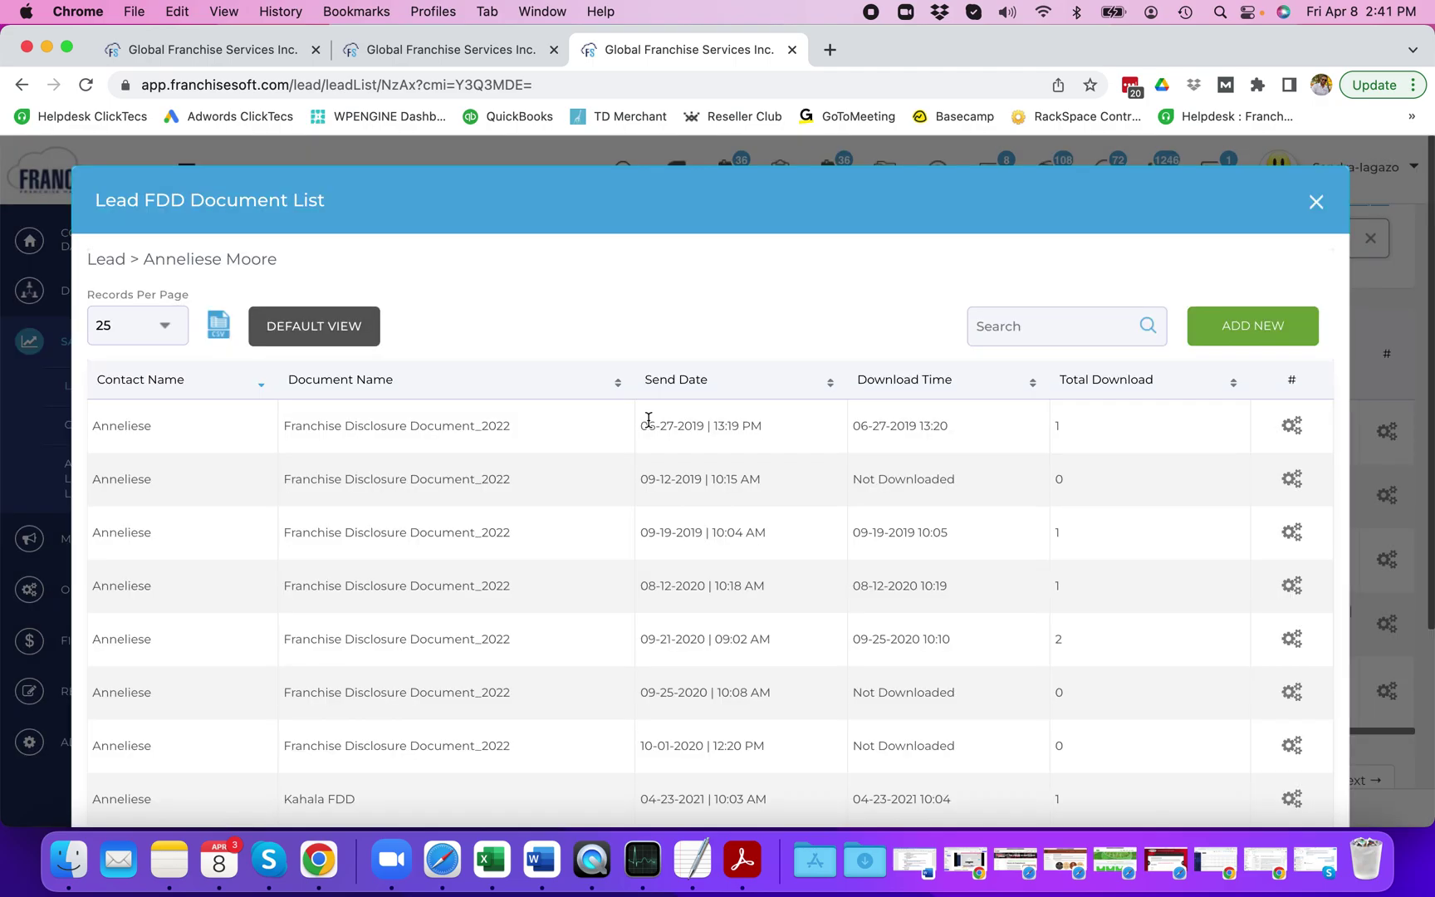
pyautogui.scroll(-3, 904, 552)
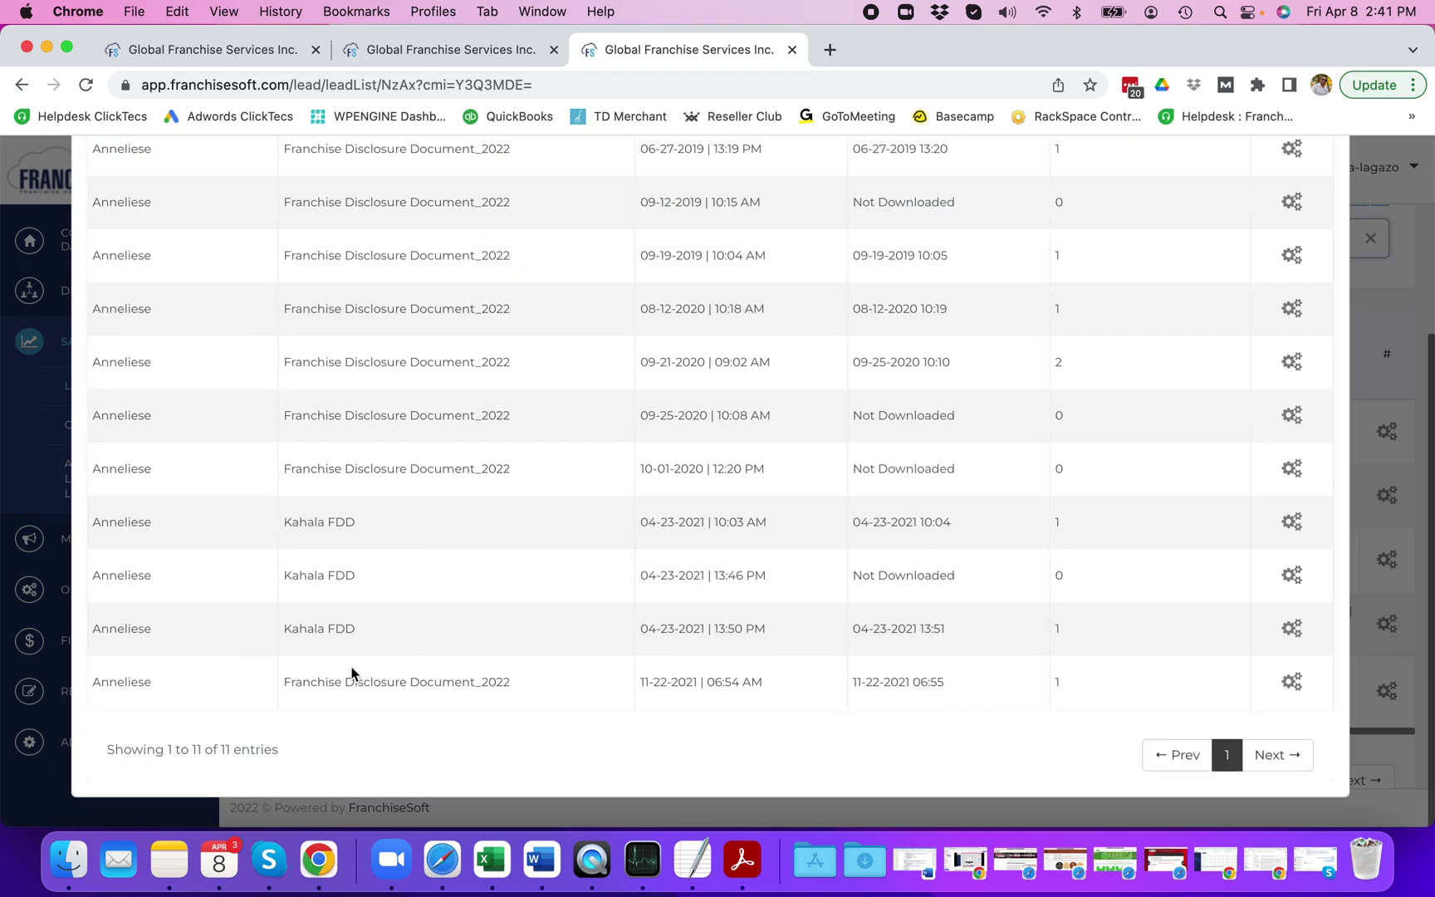
pyautogui.click(1291, 681)
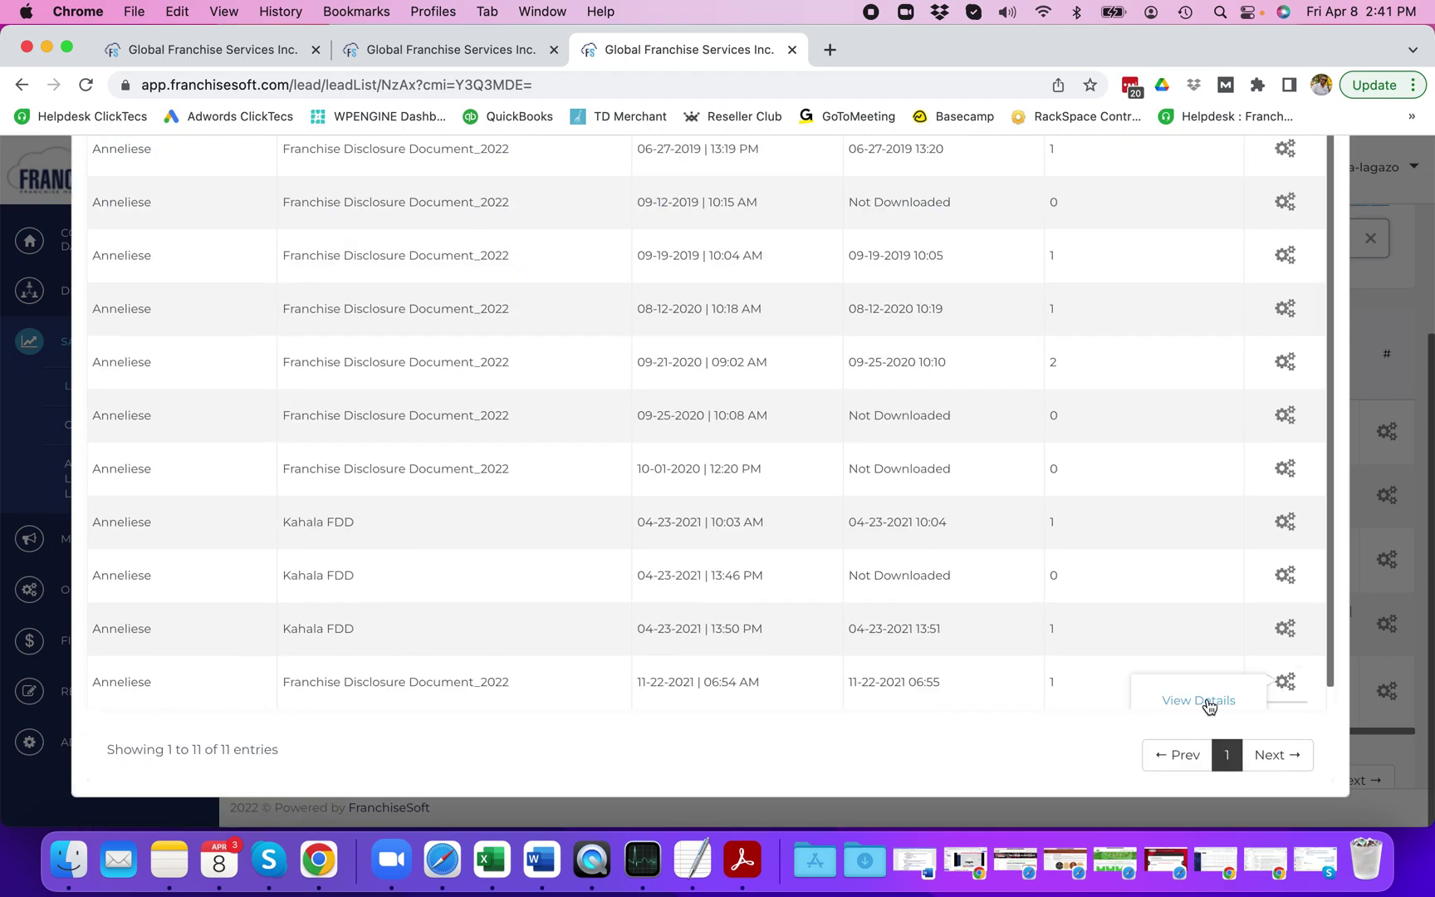
pyautogui.click(1199, 696)
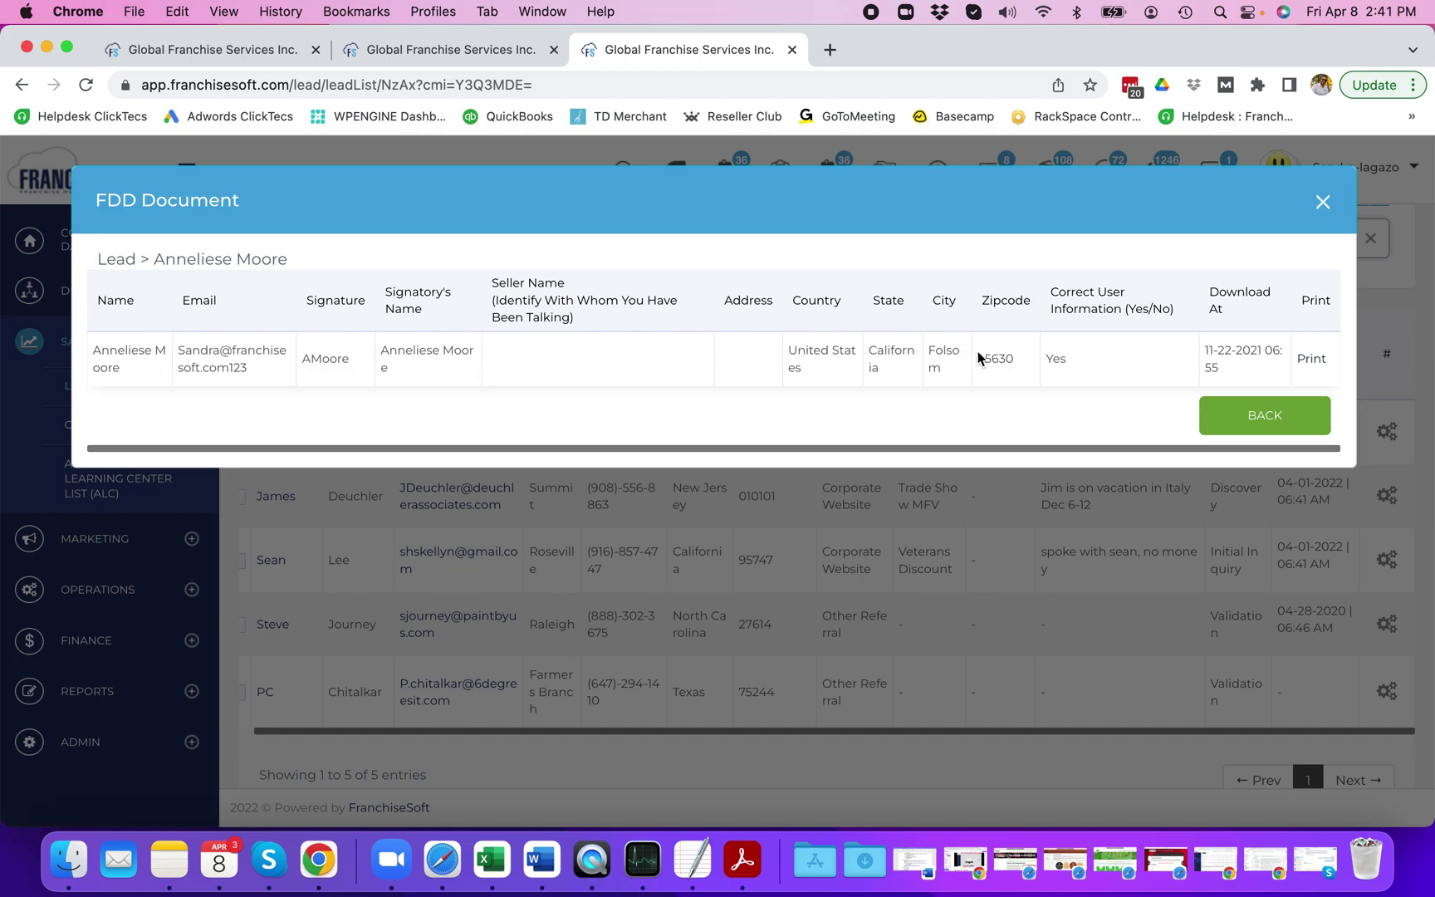
# Open the printable receipt for this download and check the received date, printed name, signature and seller's name lines.
pyautogui.click(1311, 360)
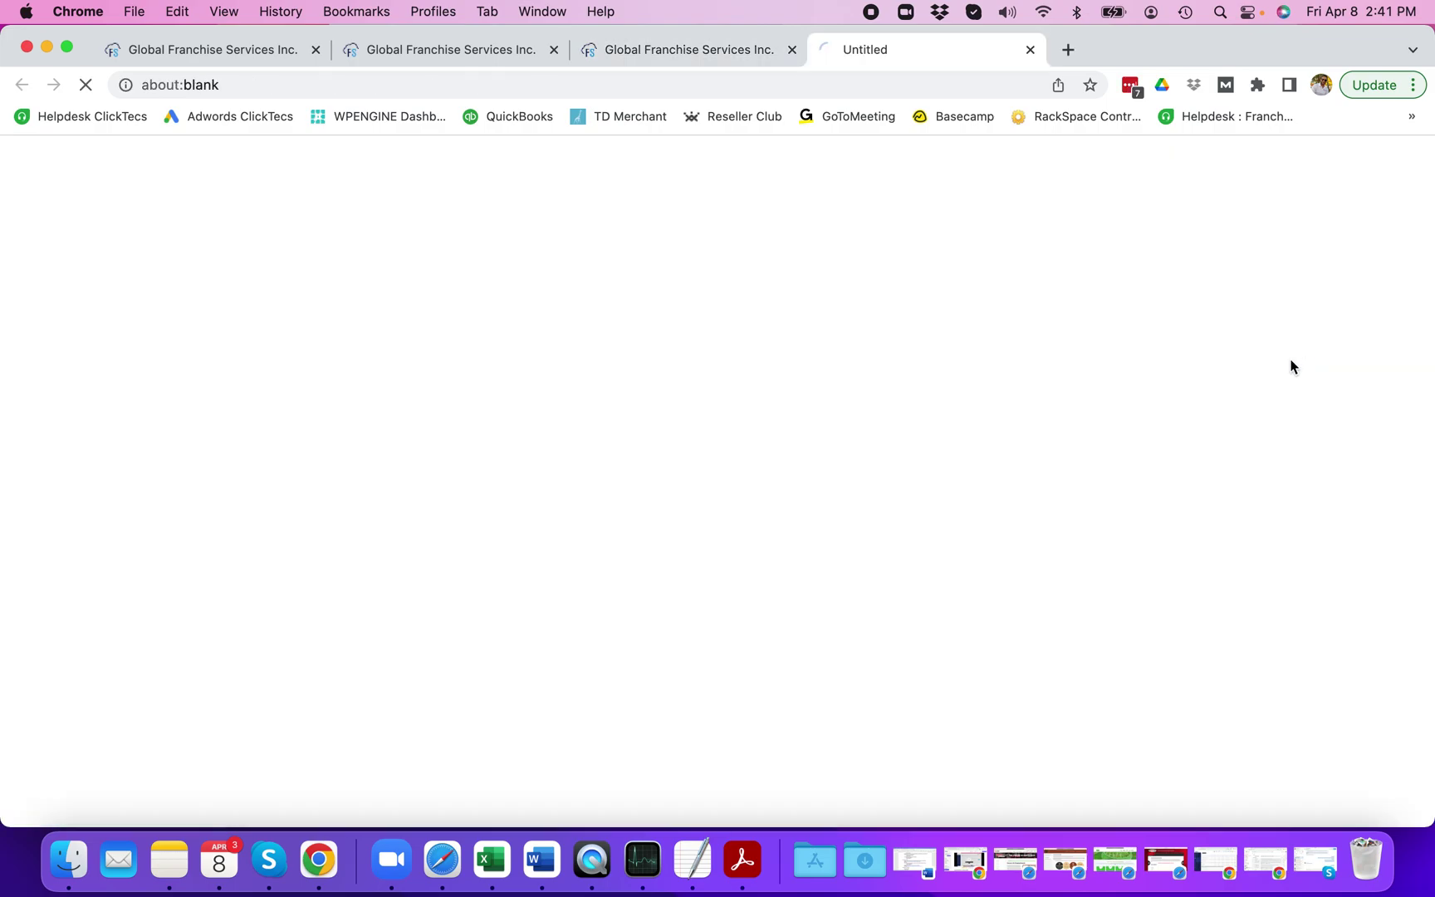
pyautogui.scroll(-15, 650, 434)
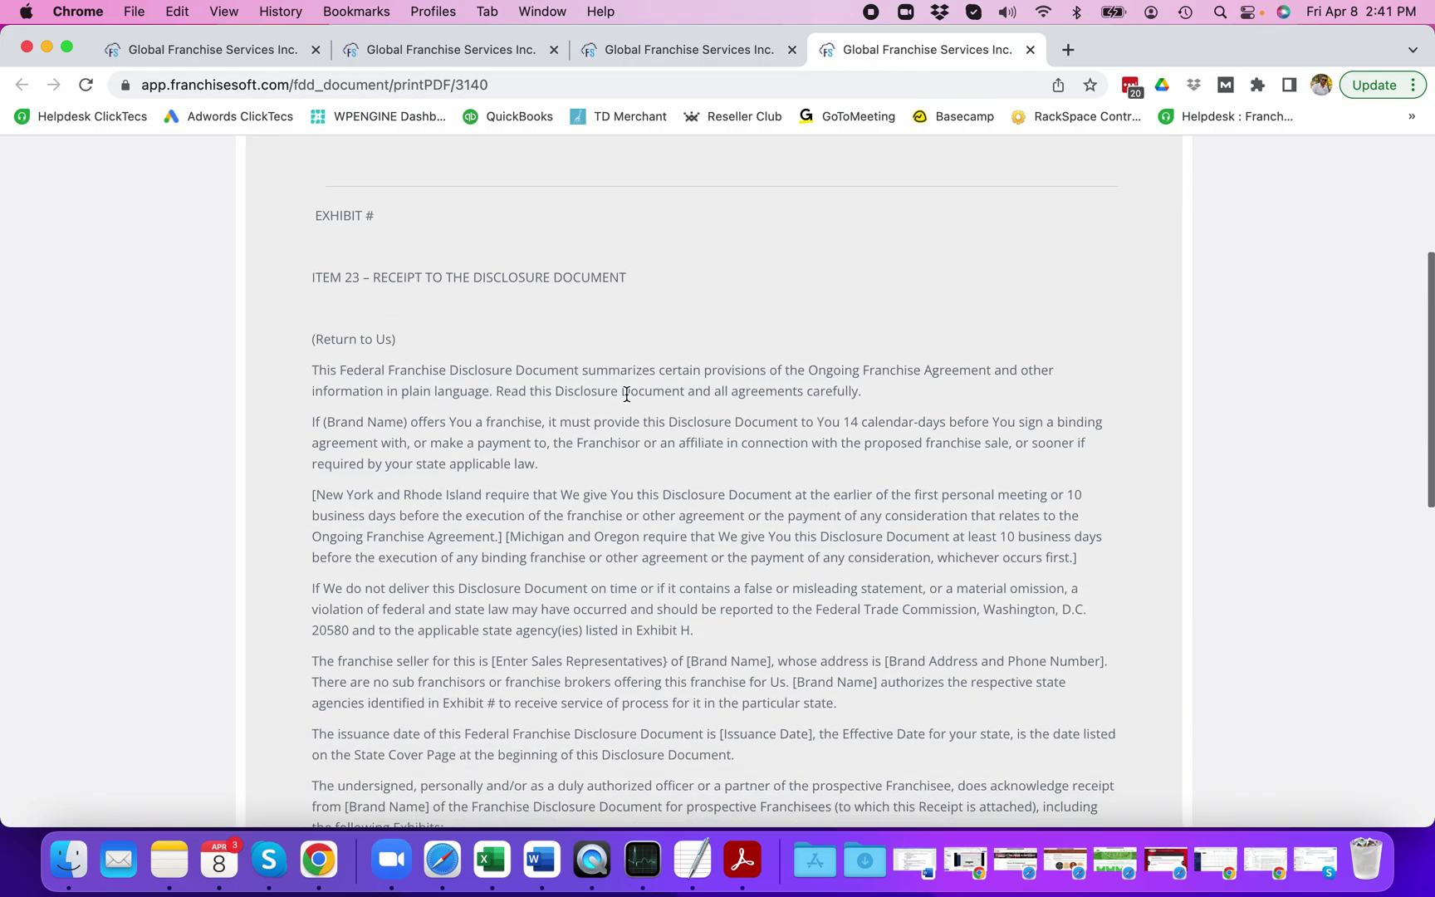
pyautogui.moveTo(429, 469); pyautogui.dragTo(310, 382)
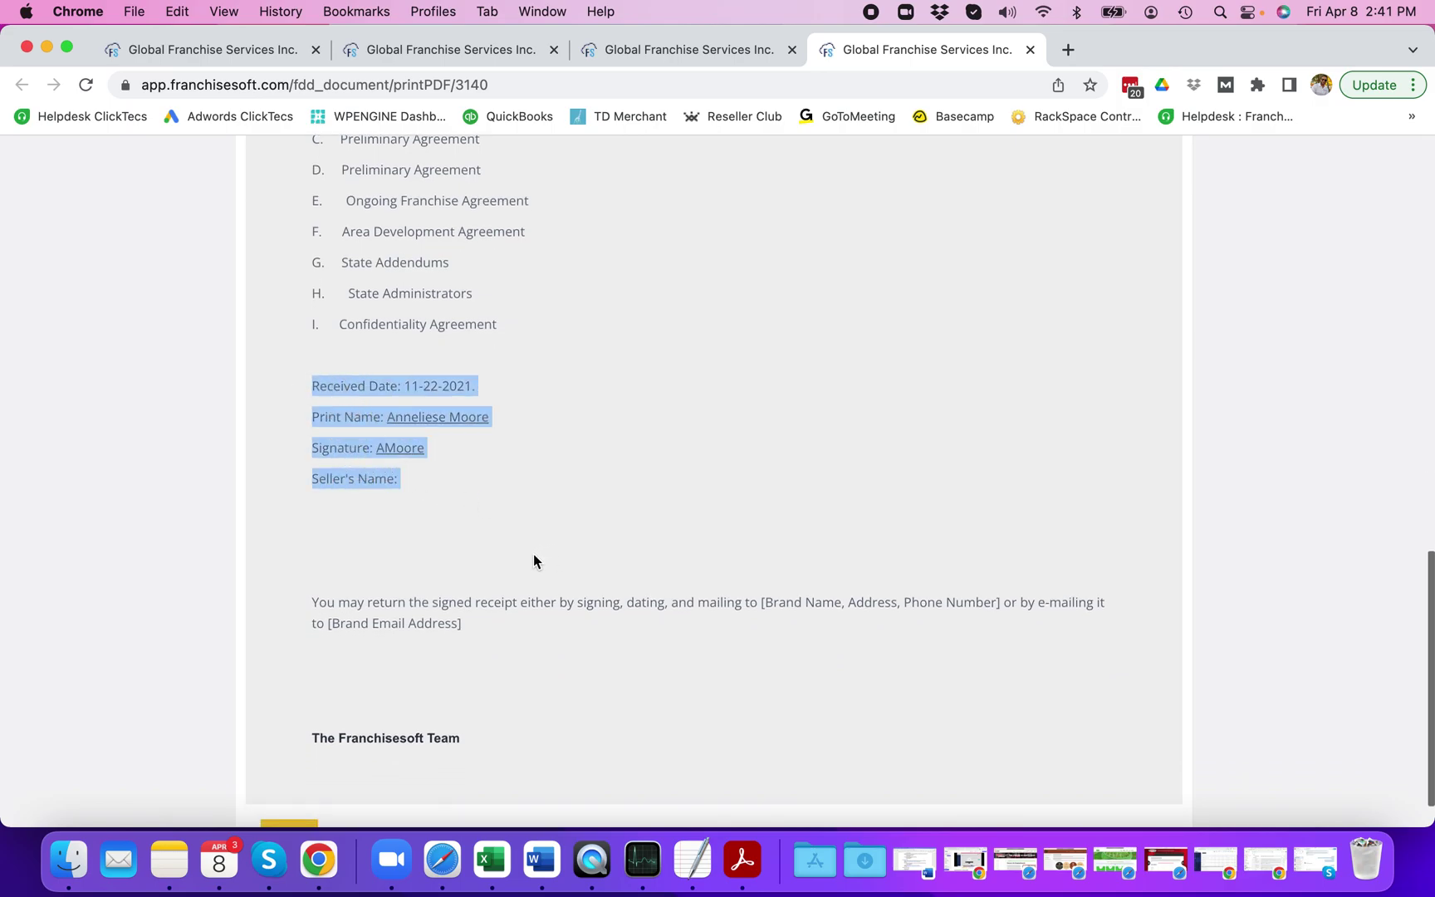
# Return to the lead's 360 view tab and open the corporate dashboard.
pyautogui.click(210, 52)
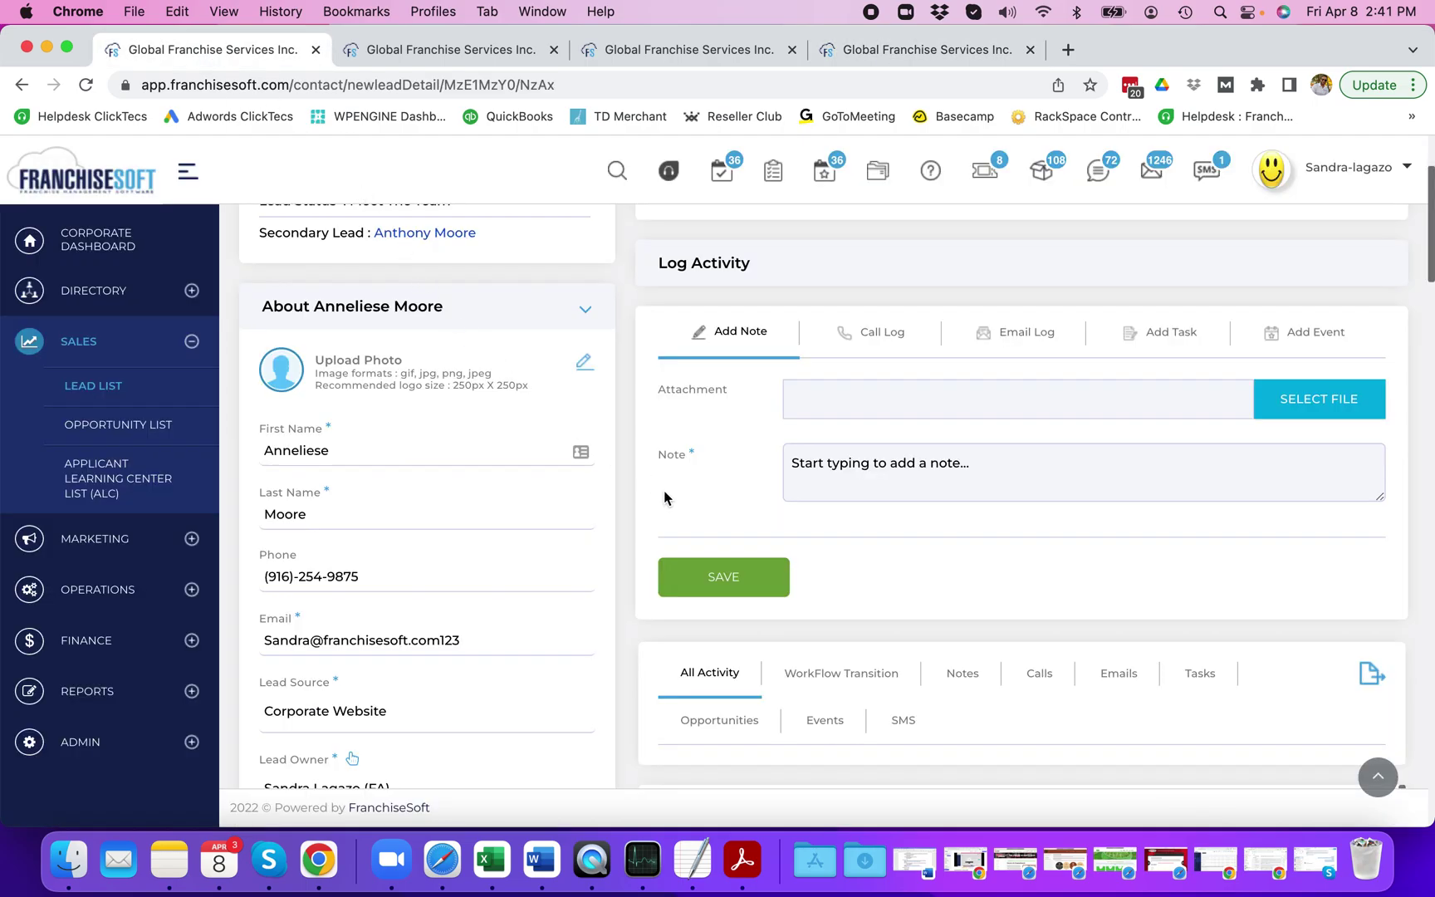
pyautogui.click(90, 249)
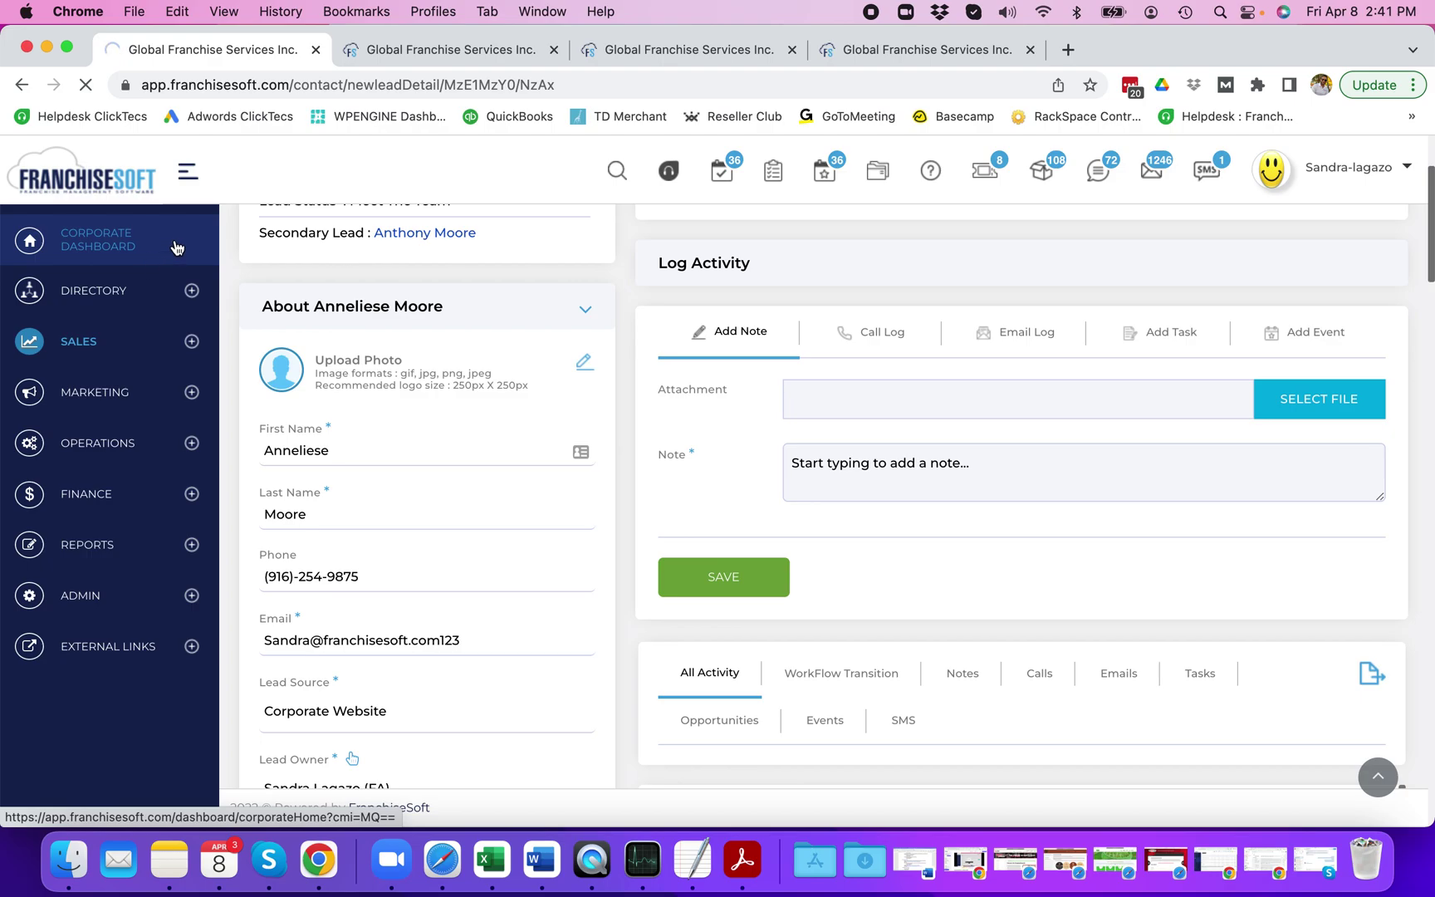